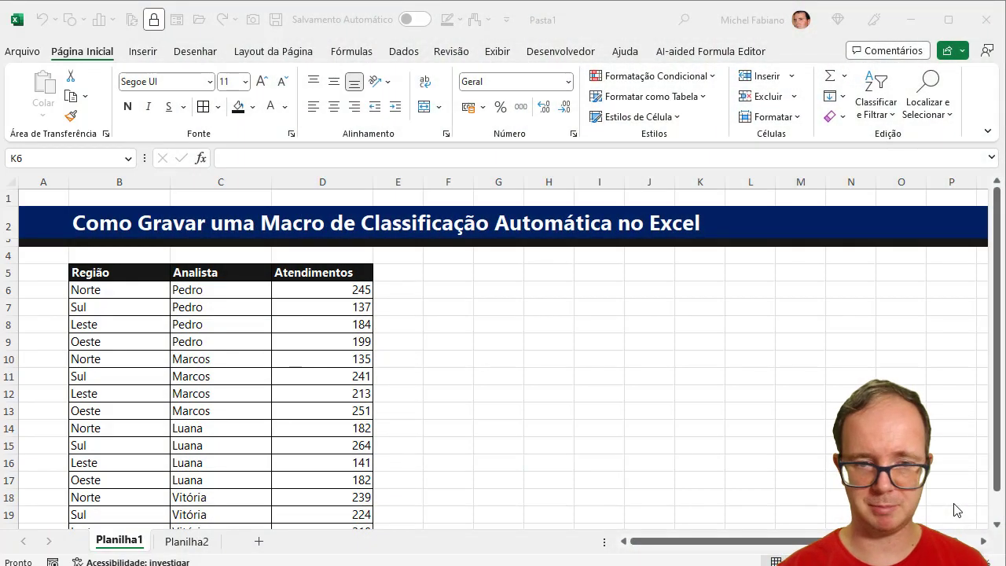
Select the whole Região/Analista/Atendimentos table B5:D21 and open the Classificar e Filtrar menu
{"action": "left_click", "coordinate": [999, 383]}
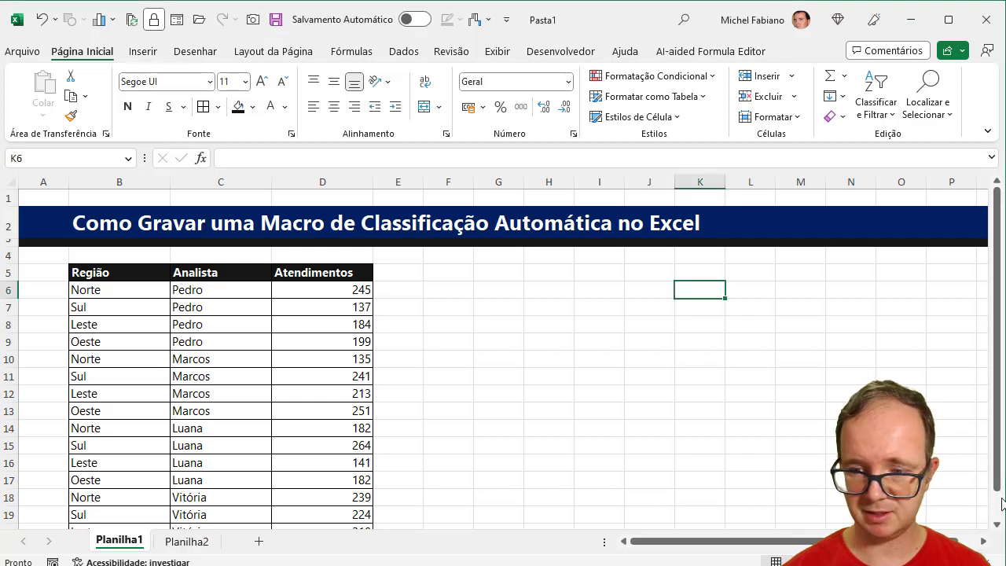
{"action": "left_click_drag", "start_coordinate": [1000, 495], "coordinate": [998, 361]}
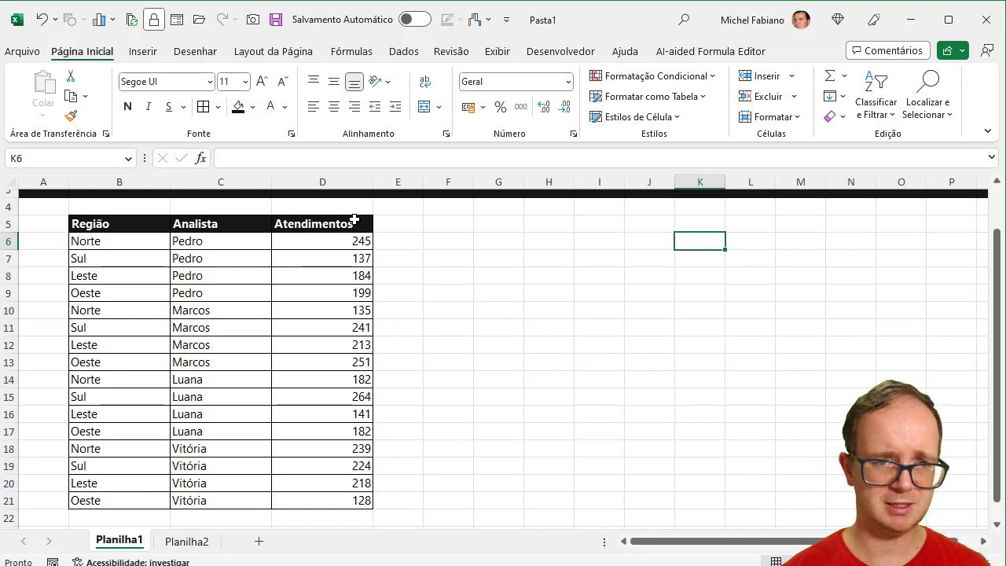
{"action": "mouse_move", "coordinate": [157, 240]}
{"action": "left_mouse_down"}
{"action": "mouse_move", "coordinate": [338, 432]}
{"action": "mouse_move", "coordinate": [334, 482]}
{"action": "left_mouse_up"}
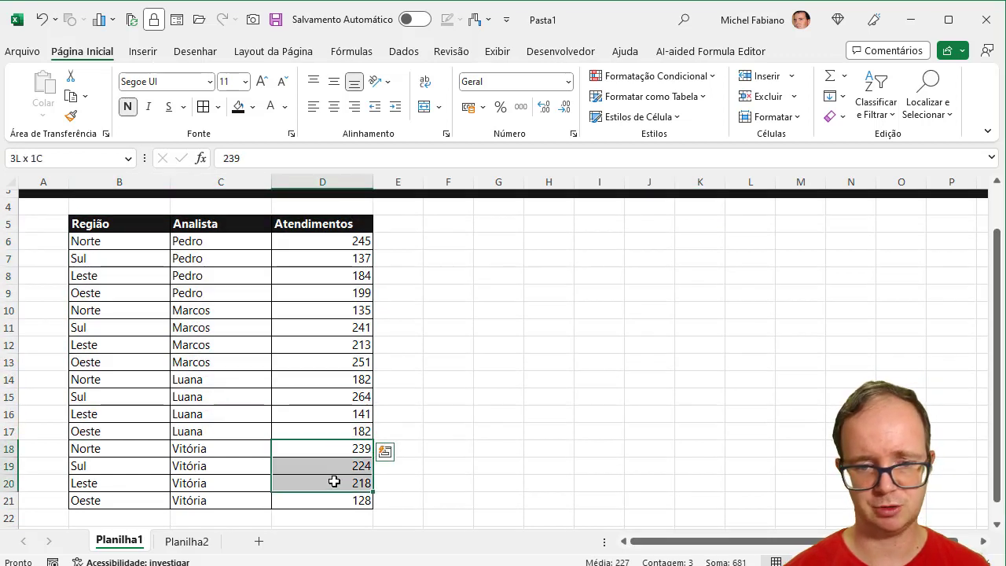
{"action": "left_click_drag", "start_coordinate": [140, 224], "coordinate": [323, 496]}
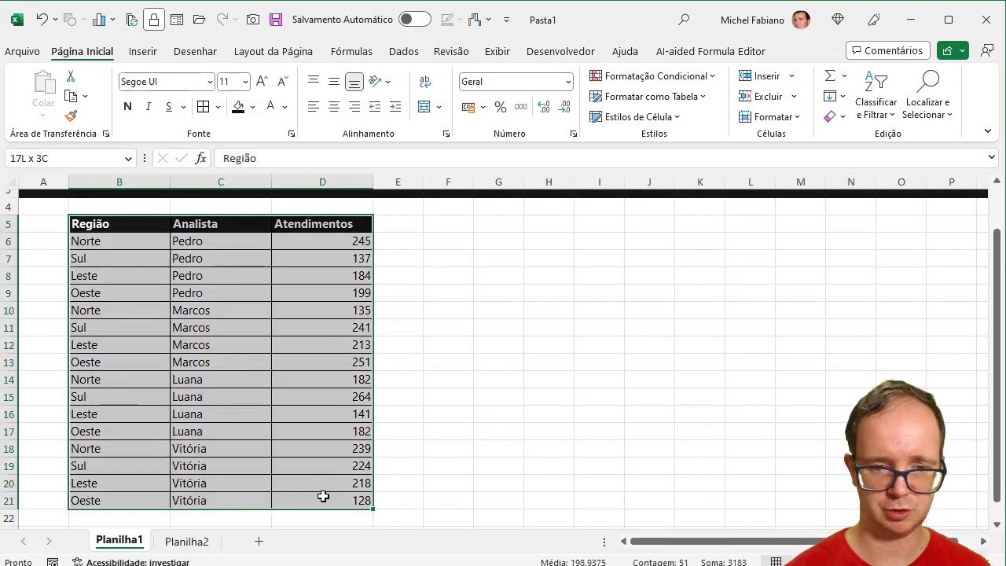
{"action": "left_click", "coordinate": [875, 106]}
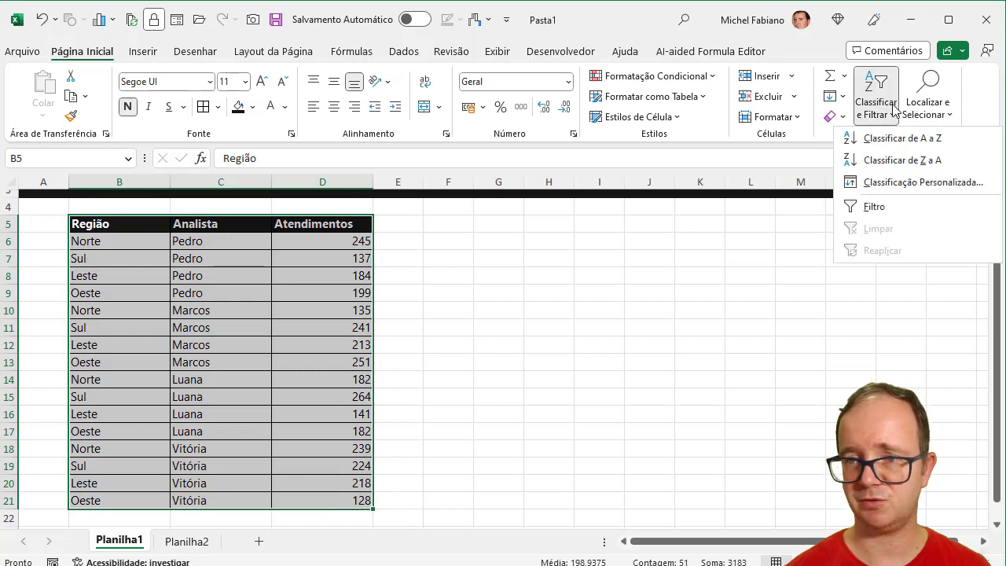
{"action": "left_click", "coordinate": [914, 181]}
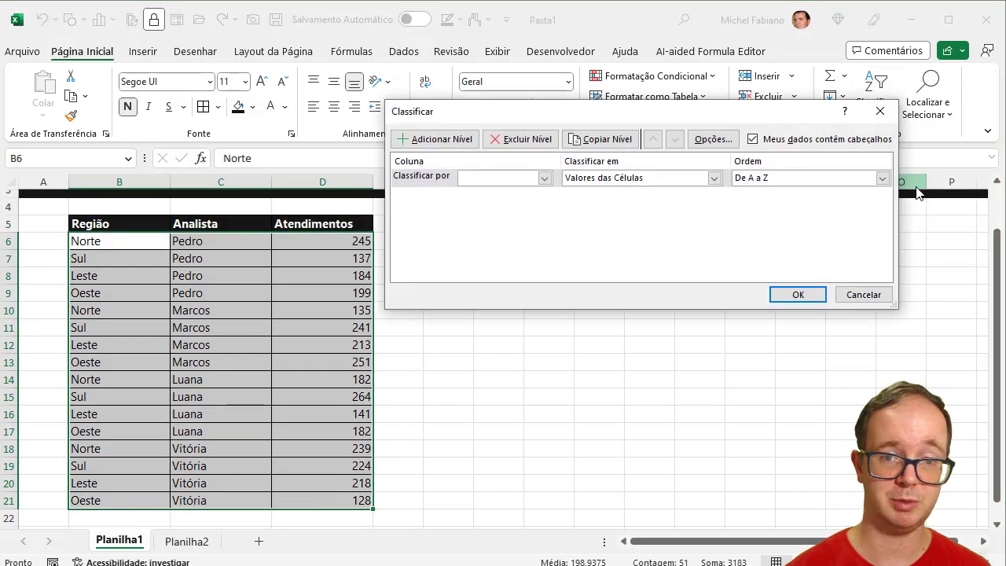
{"action": "left_click", "coordinate": [854, 297]}
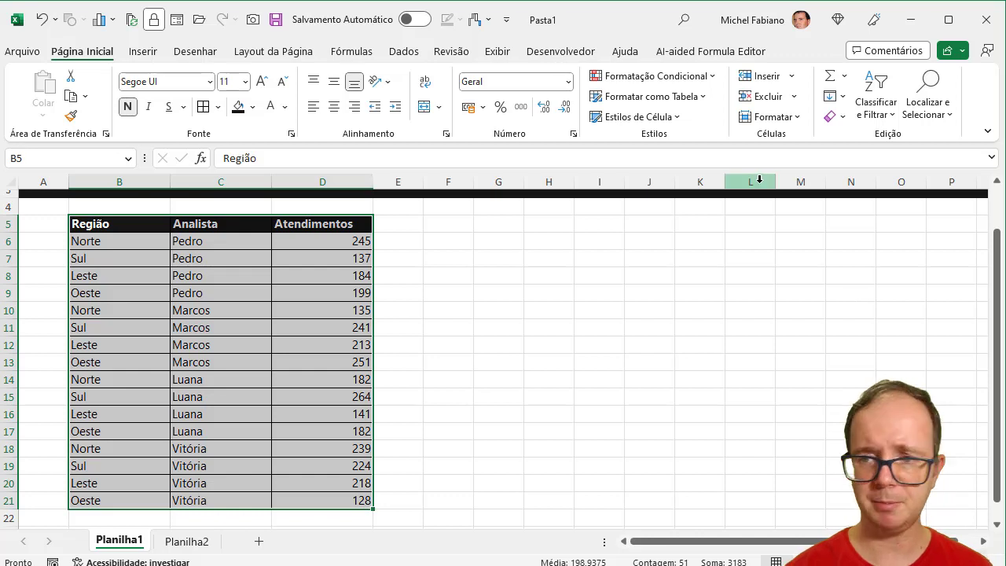
In Classificação Personalizada, sort by Atendimentos on cell values, Do Maior para o Menor
{"action": "scroll", "coordinate": [992, 220], "scroll_direction": "up", "scroll_amount": 1}
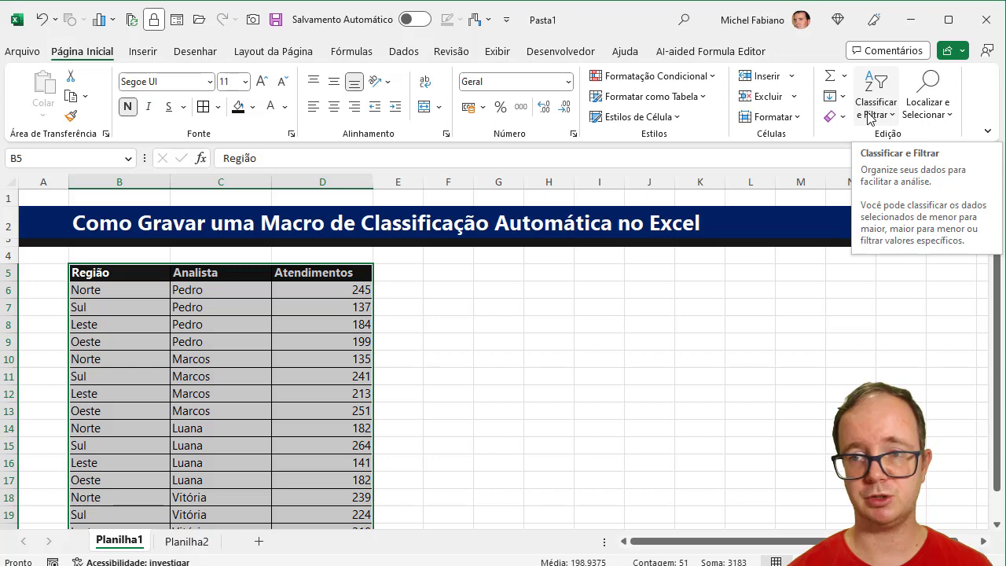
{"action": "left_click", "coordinate": [870, 119]}
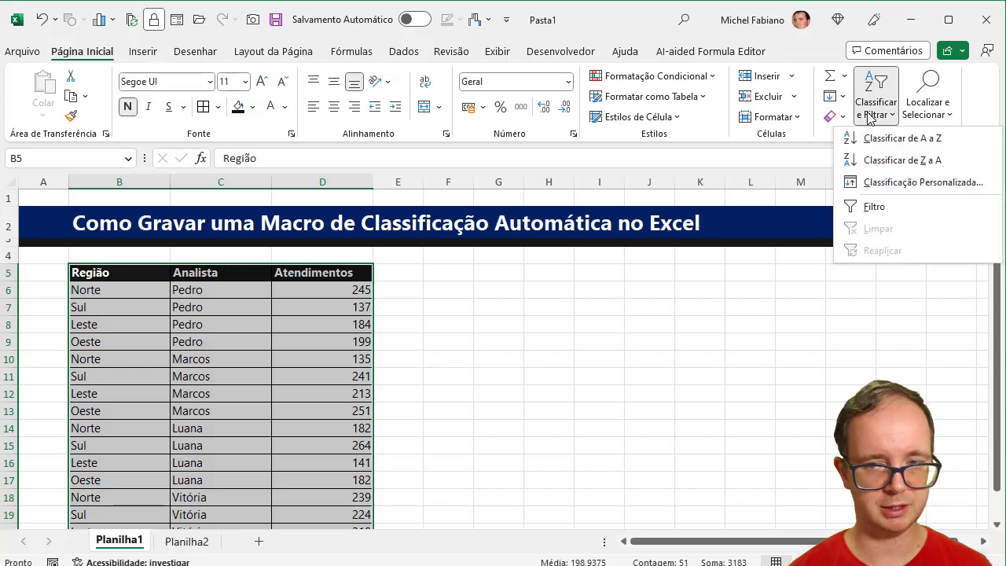
{"action": "left_click", "coordinate": [900, 187]}
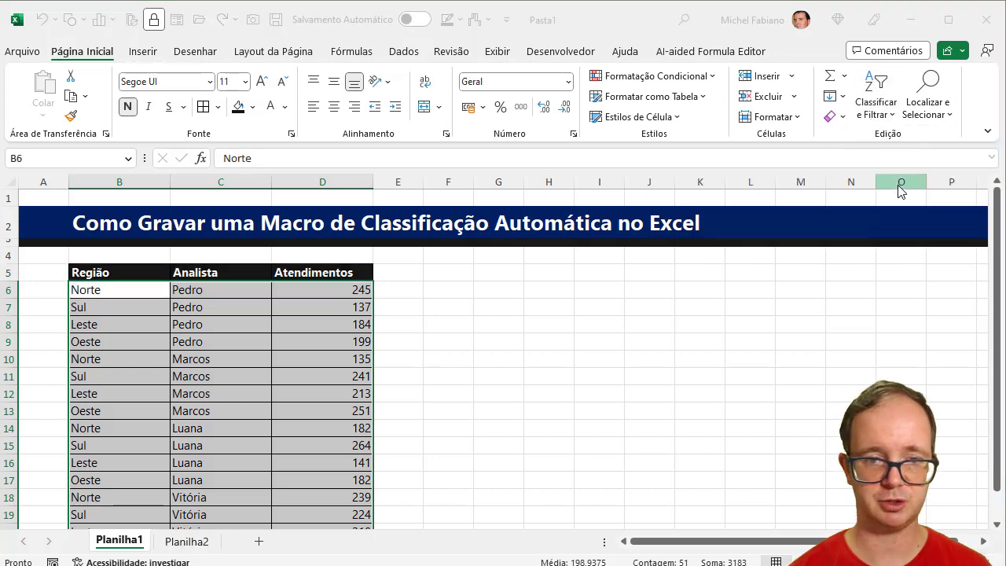
{"action": "left_click", "coordinate": [544, 178]}
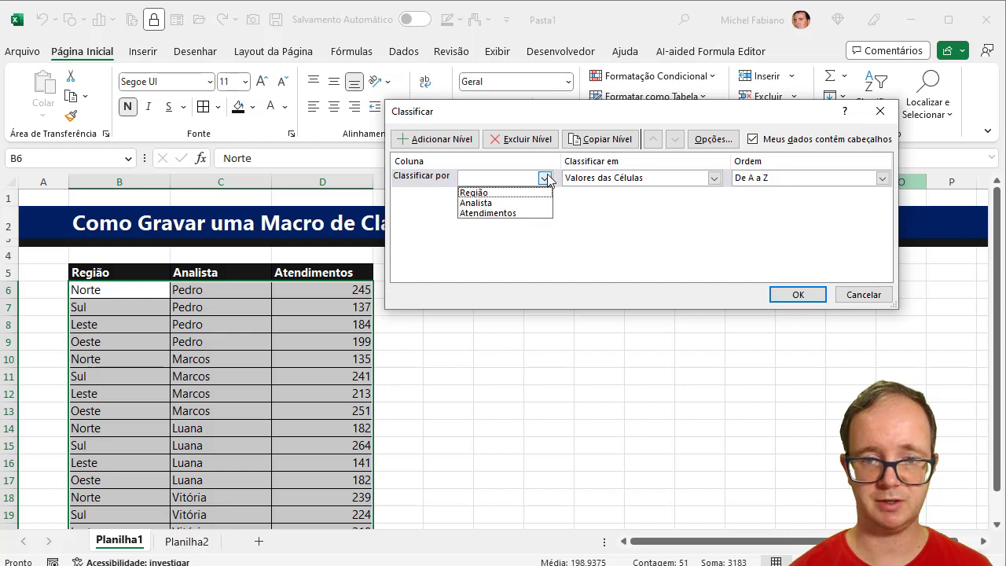
{"action": "left_click", "coordinate": [496, 215]}
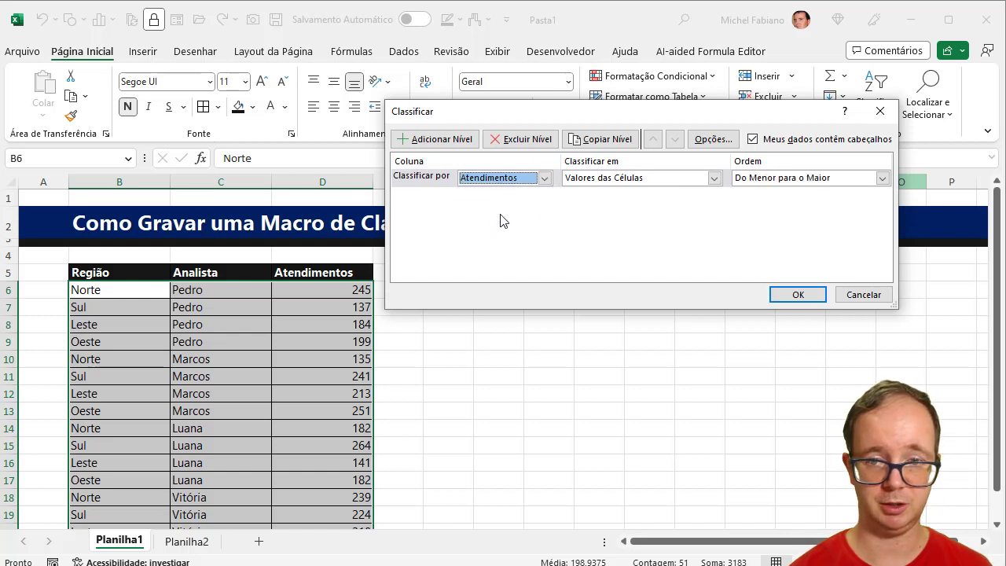
{"action": "left_click", "coordinate": [882, 179]}
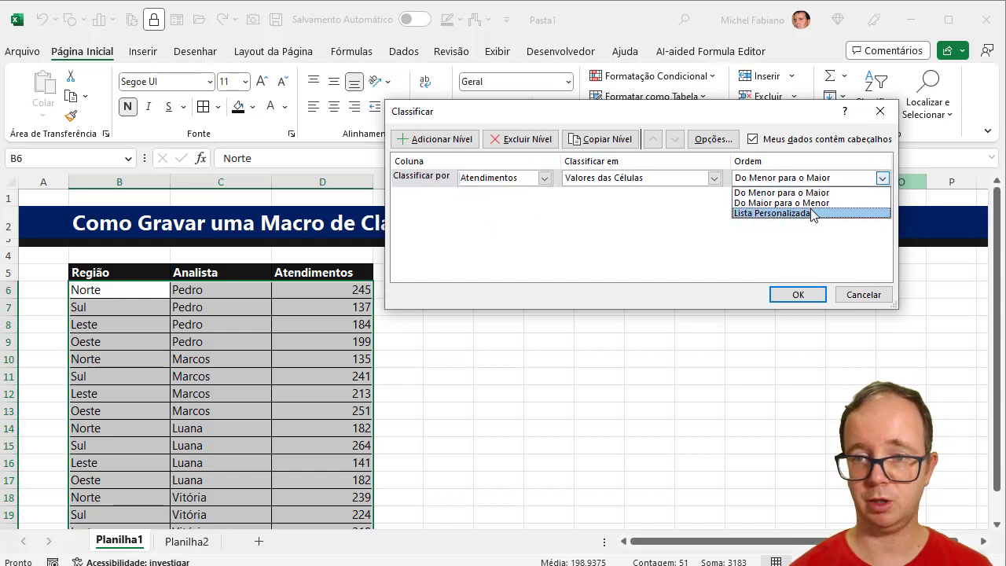
{"action": "left_click", "coordinate": [812, 203]}
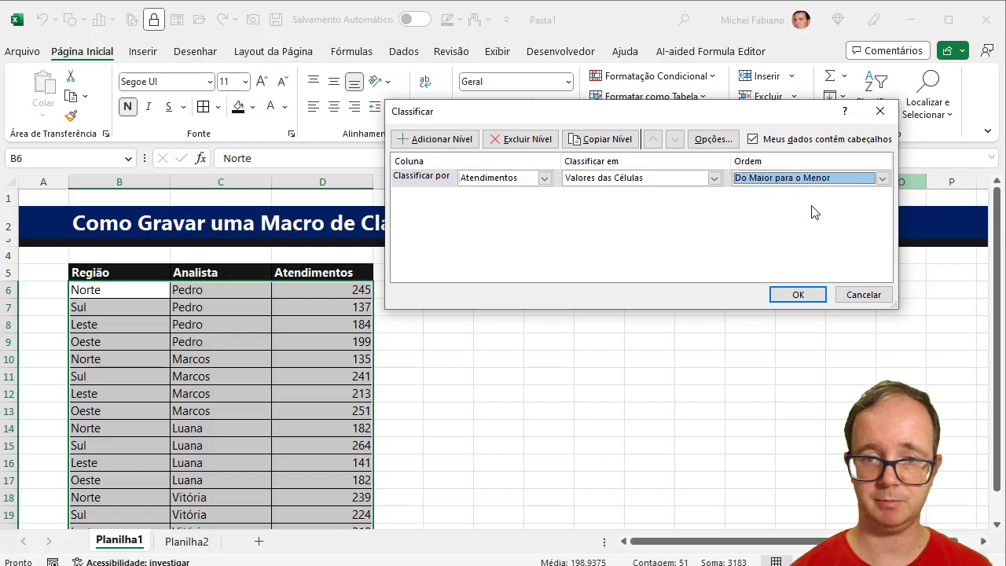
{"action": "left_click", "coordinate": [714, 180]}
{"action": "left_click", "coordinate": [715, 180]}
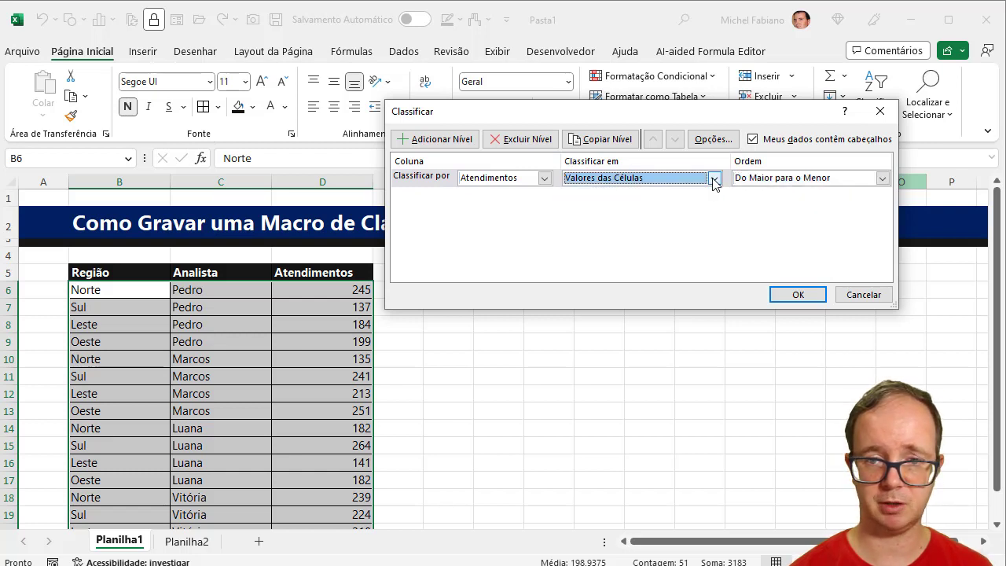
Add a second sort level by Analista and apply the sort
{"action": "left_click", "coordinate": [470, 144]}
{"action": "left_click", "coordinate": [545, 196]}
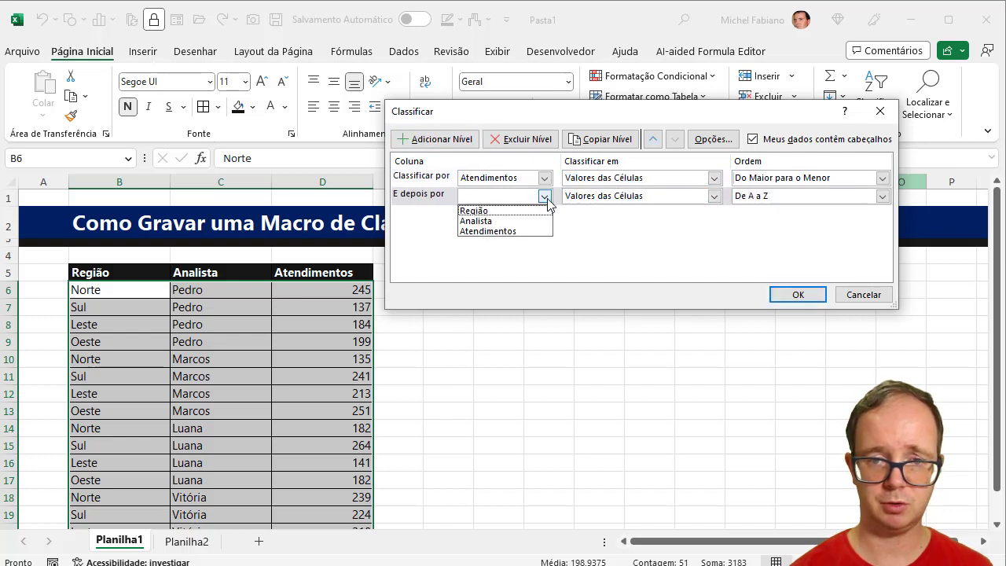
{"action": "left_click", "coordinate": [518, 221]}
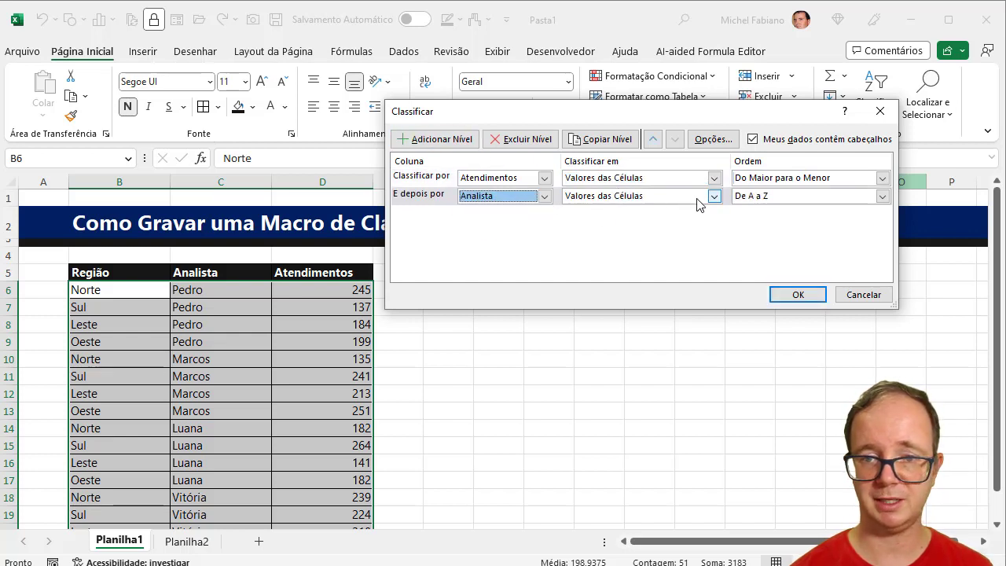
{"action": "left_click", "coordinate": [798, 295]}
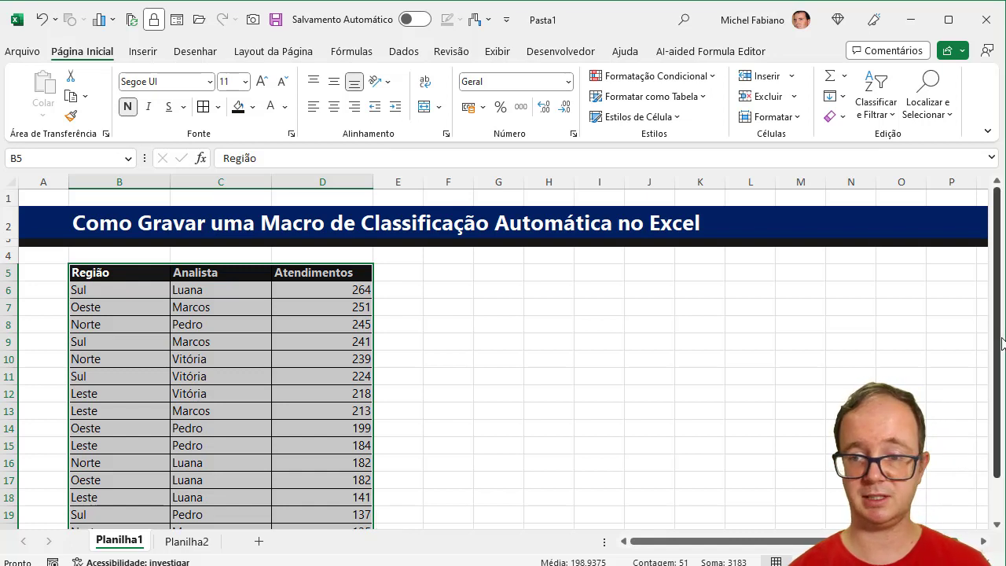
Convert $B$5:$D$21 into a table with headers via Inserir > Tabela
{"action": "left_click_drag", "start_coordinate": [1000, 338], "coordinate": [1002, 432]}
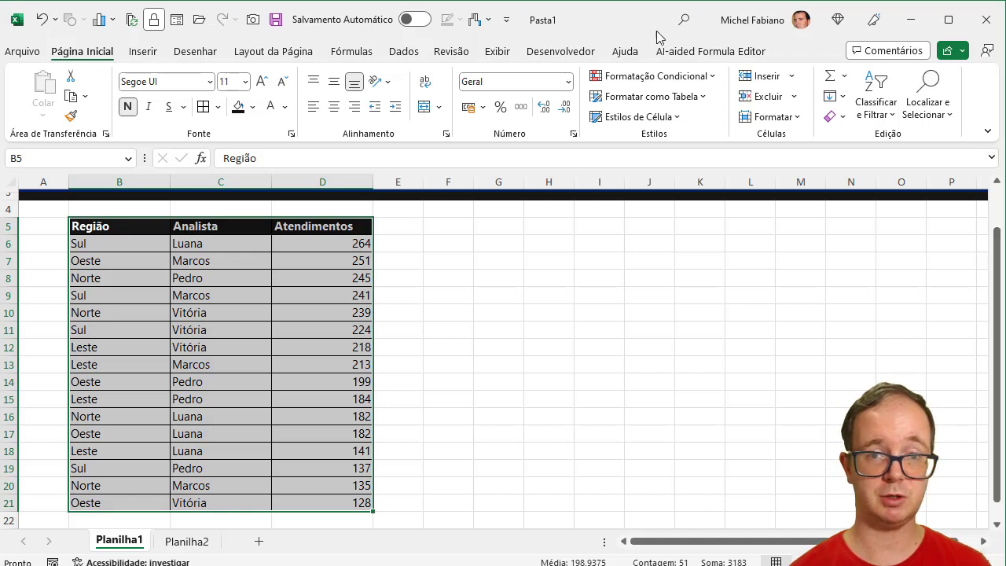
{"action": "left_click", "coordinate": [157, 55]}
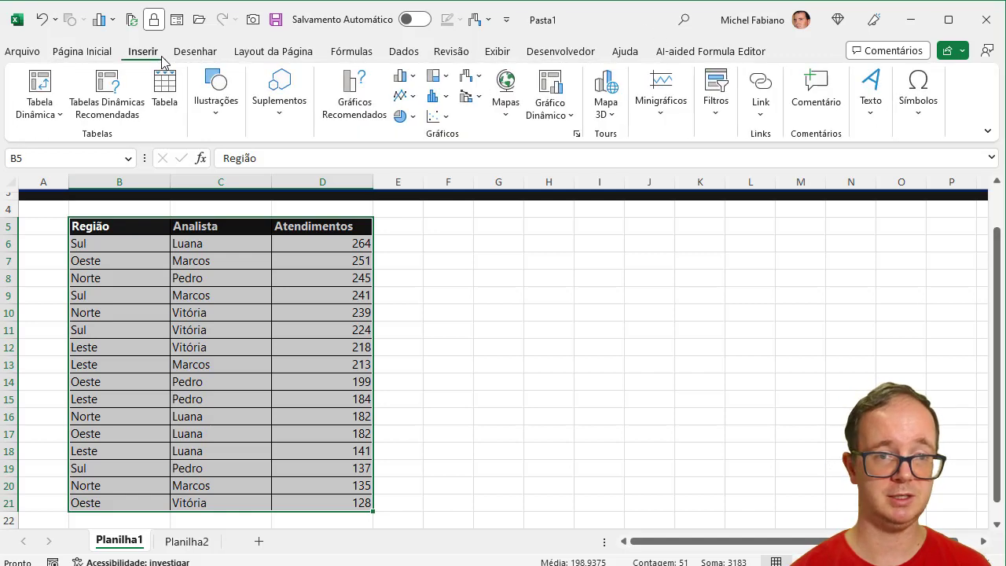
{"action": "left_click", "coordinate": [172, 114]}
{"action": "left_click", "coordinate": [624, 264]}
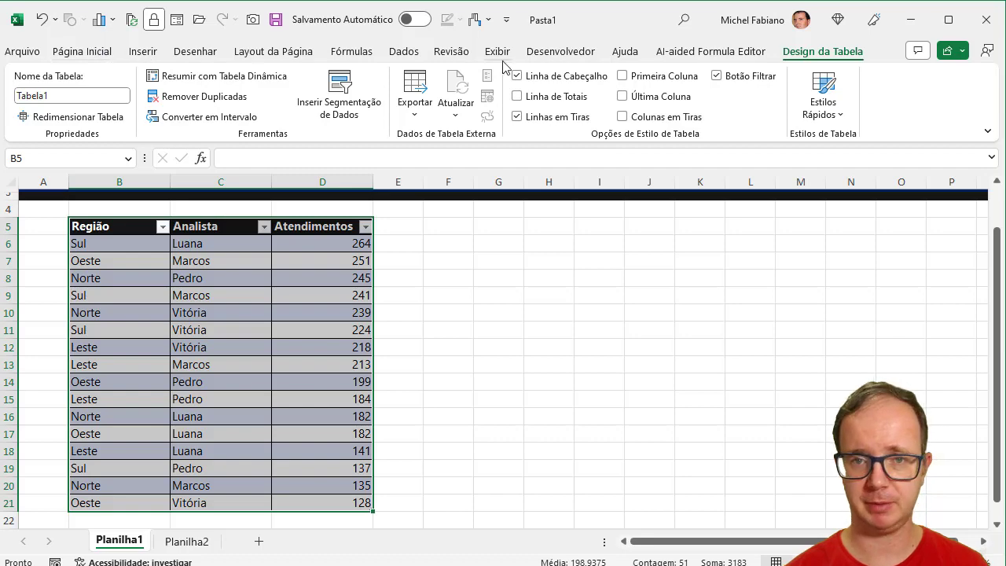
Start recording a macro named 'classifica' stored in Esta pasta de trabalho
{"action": "left_click", "coordinate": [555, 55]}
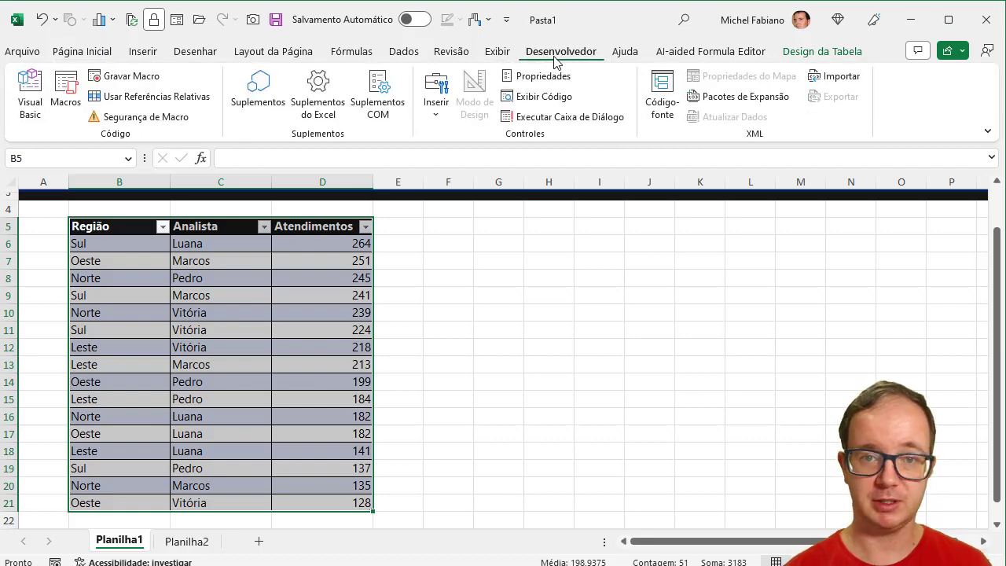
{"action": "left_click", "coordinate": [499, 53]}
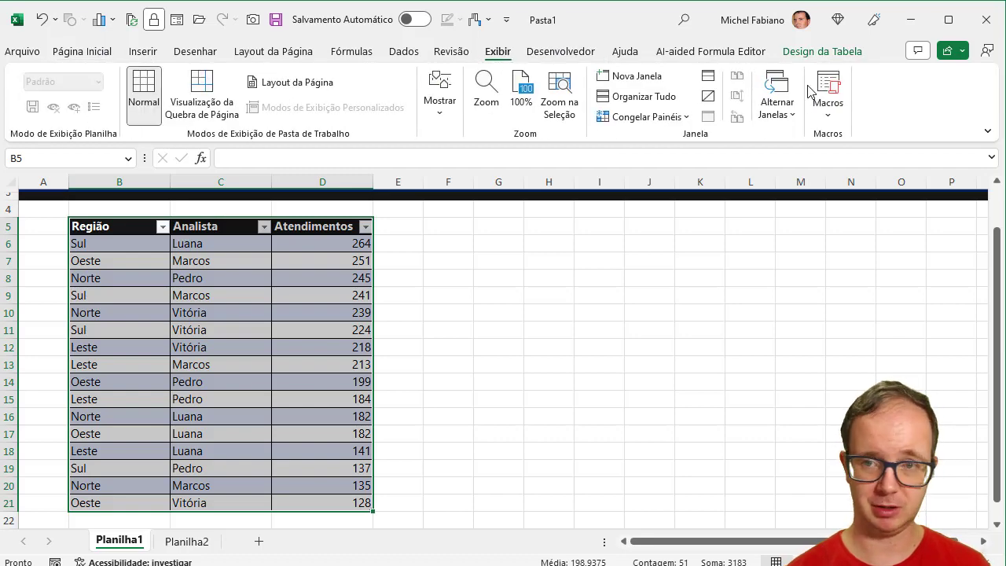
{"action": "left_click", "coordinate": [828, 115]}
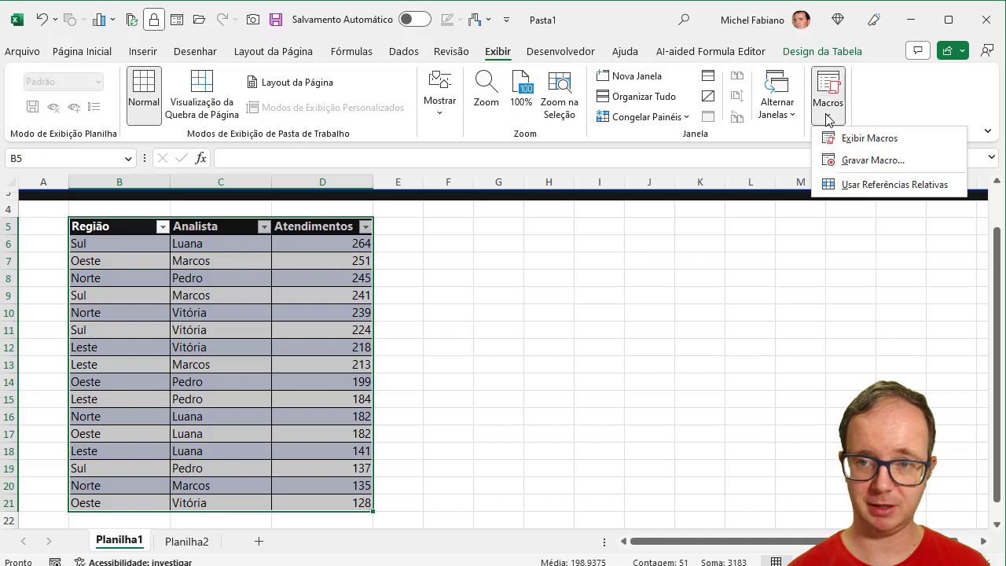
{"action": "left_click", "coordinate": [865, 162]}
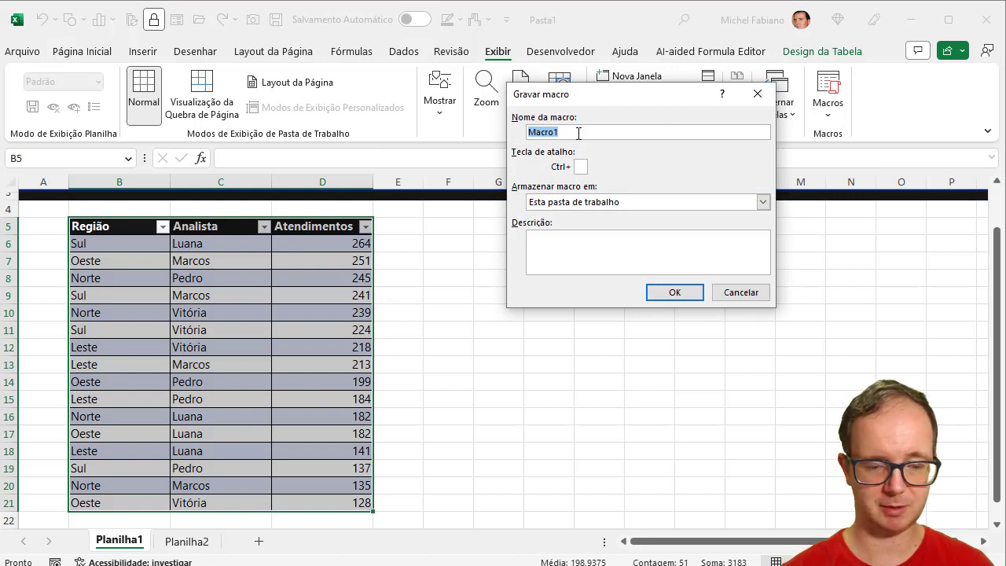
{"action": "type", "text": "classifica"}
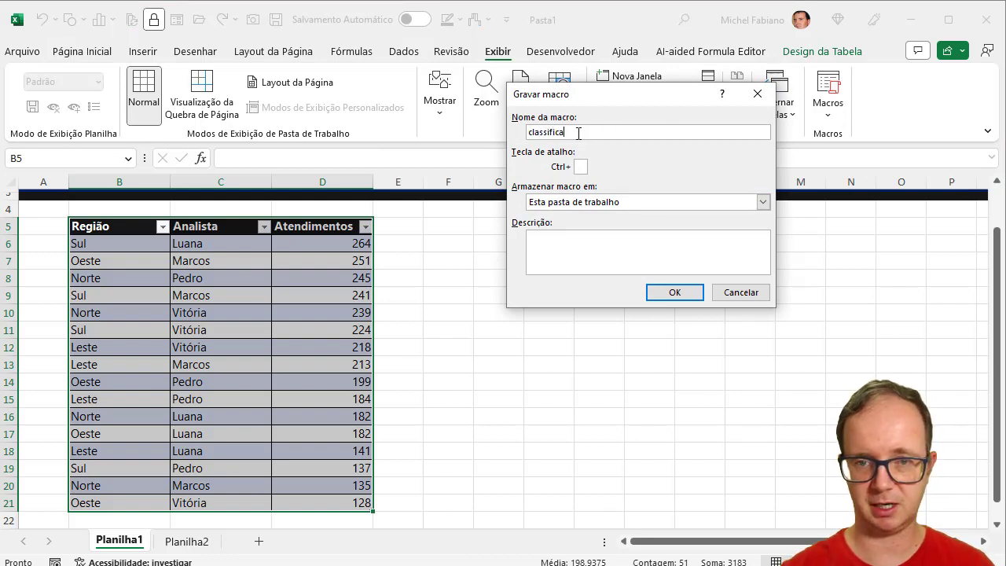
{"action": "left_click", "coordinate": [689, 292]}
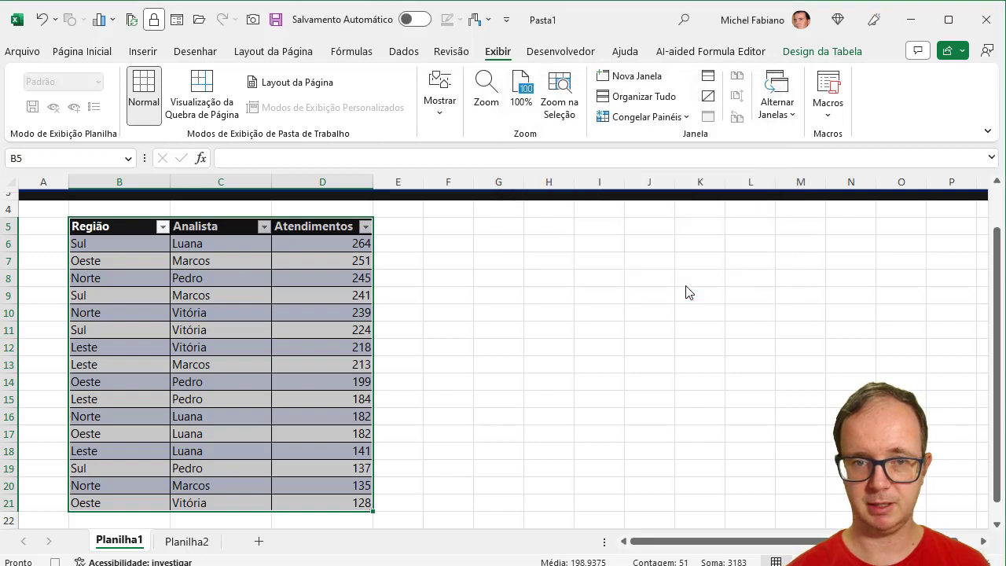
Select the table and set a custom sort on Atendimentos from largest to smallest
{"action": "left_click_drag", "start_coordinate": [100, 228], "coordinate": [331, 507]}
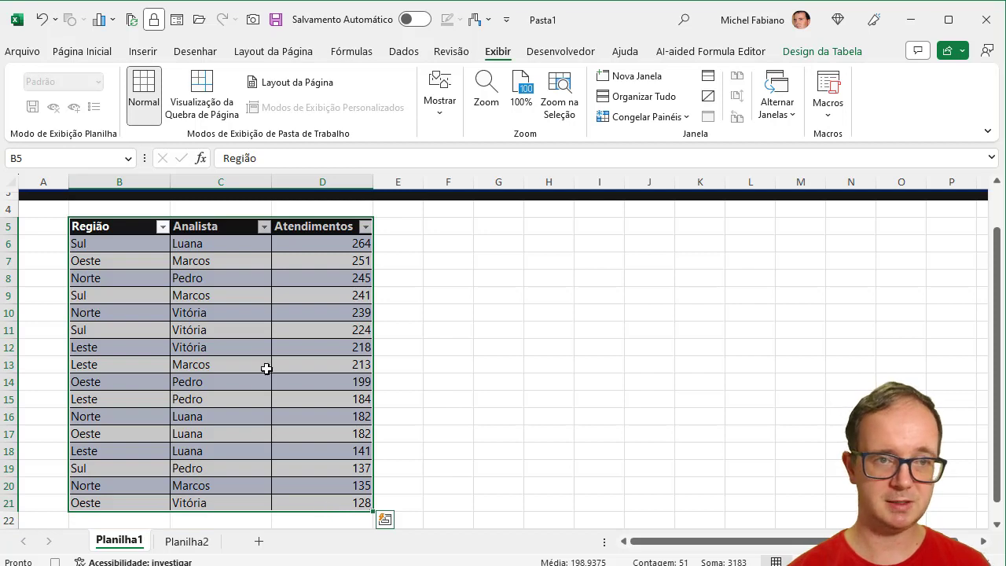
{"action": "left_click", "coordinate": [101, 59]}
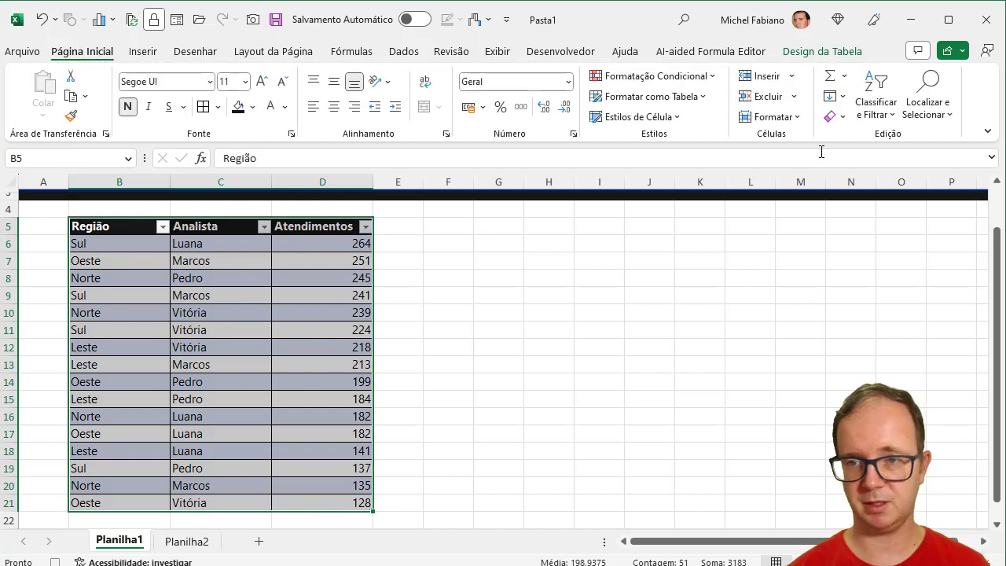
{"action": "left_click", "coordinate": [884, 115]}
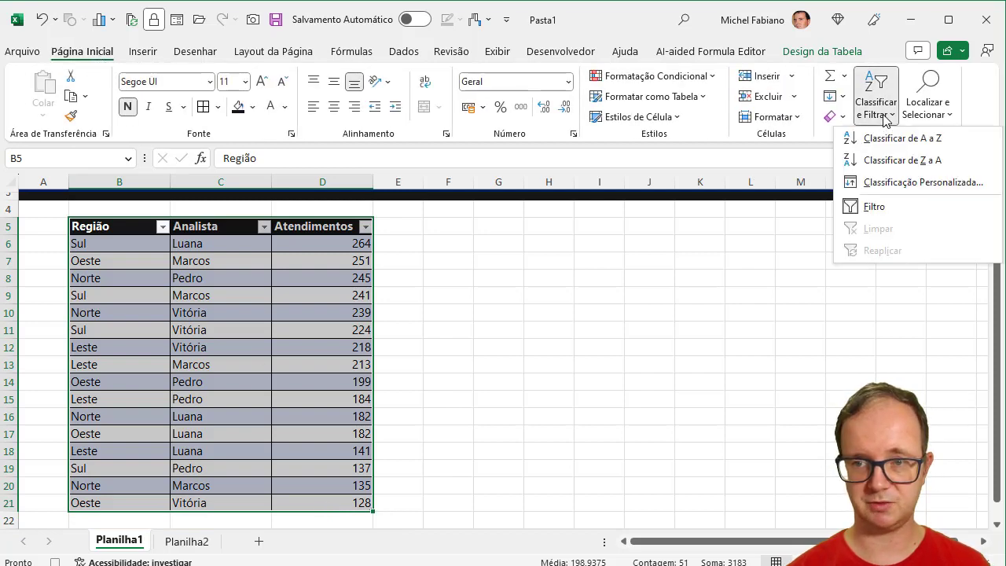
{"action": "left_click", "coordinate": [884, 182]}
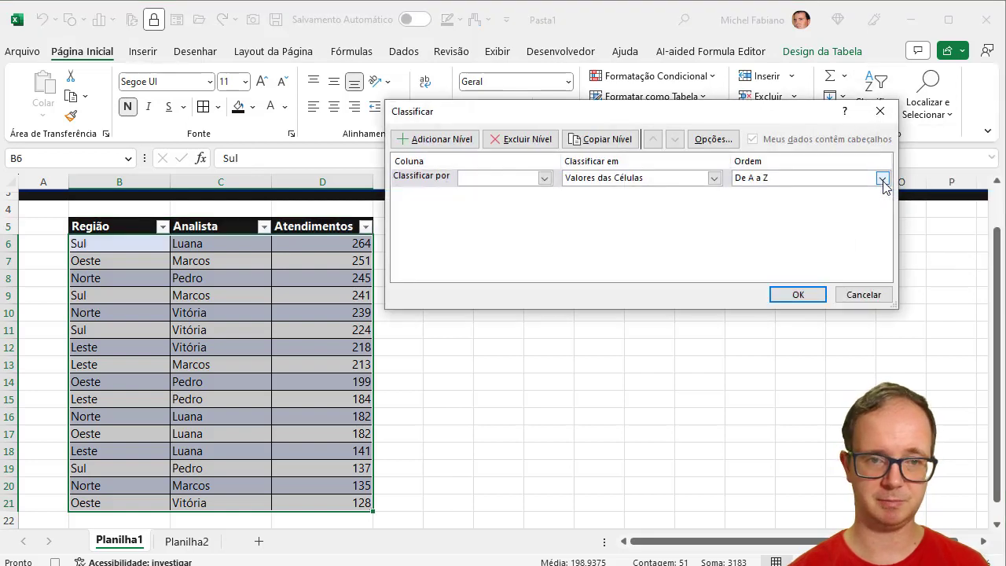
{"action": "left_click", "coordinate": [544, 179]}
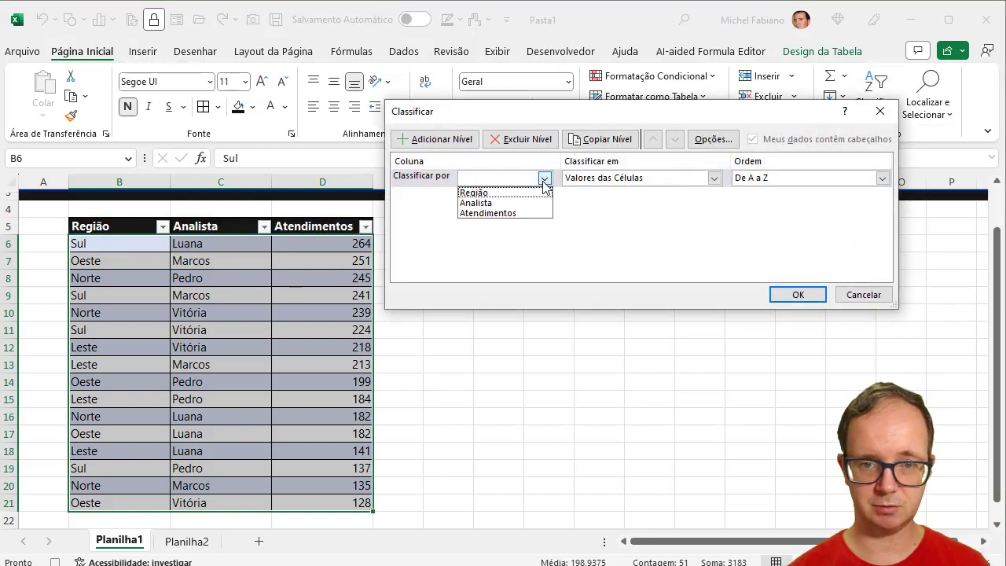
{"action": "left_click", "coordinate": [510, 213]}
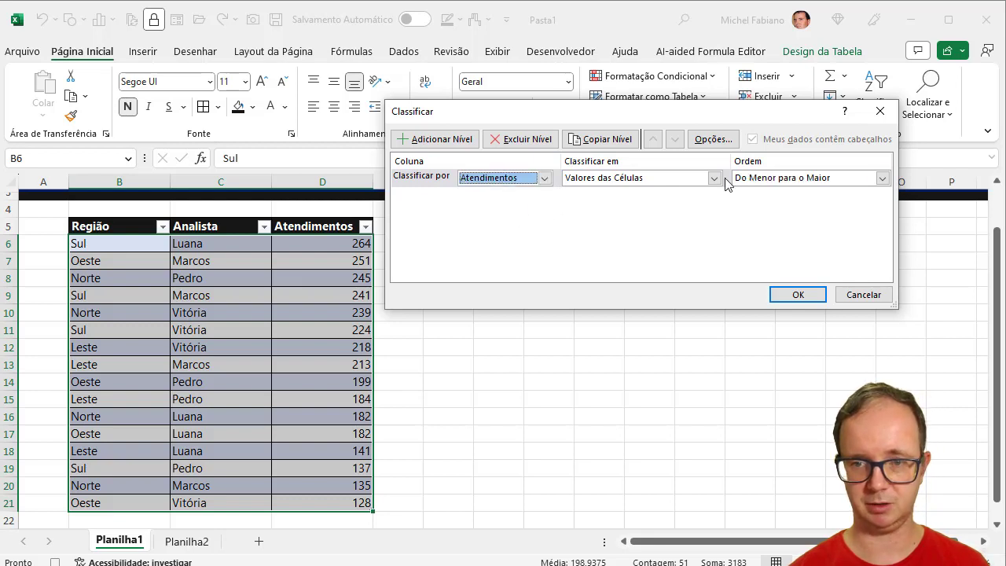
{"action": "left_click", "coordinate": [883, 177]}
{"action": "left_click", "coordinate": [818, 203]}
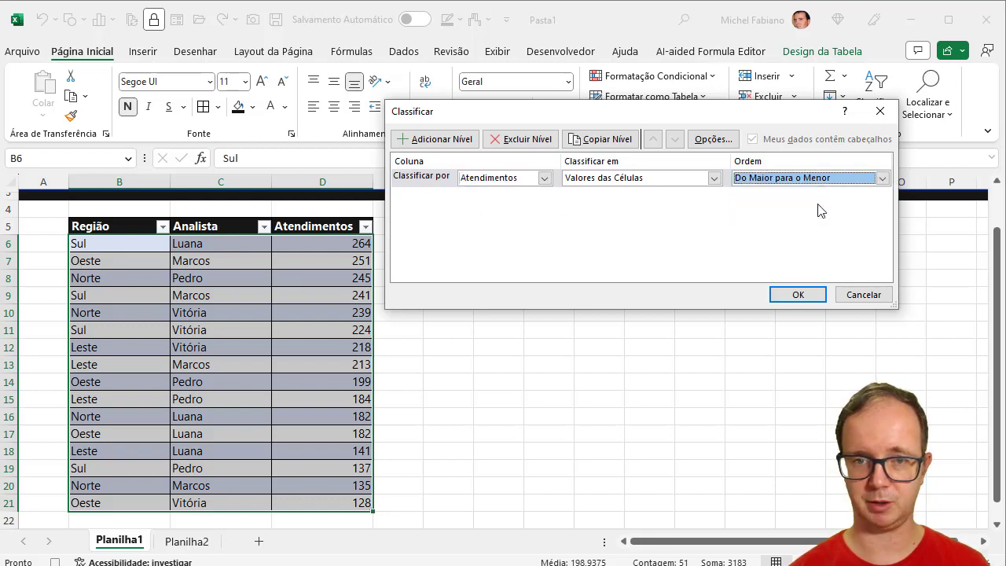
Add a second level sorting by Analista and apply the sort
{"action": "left_click", "coordinate": [467, 141]}
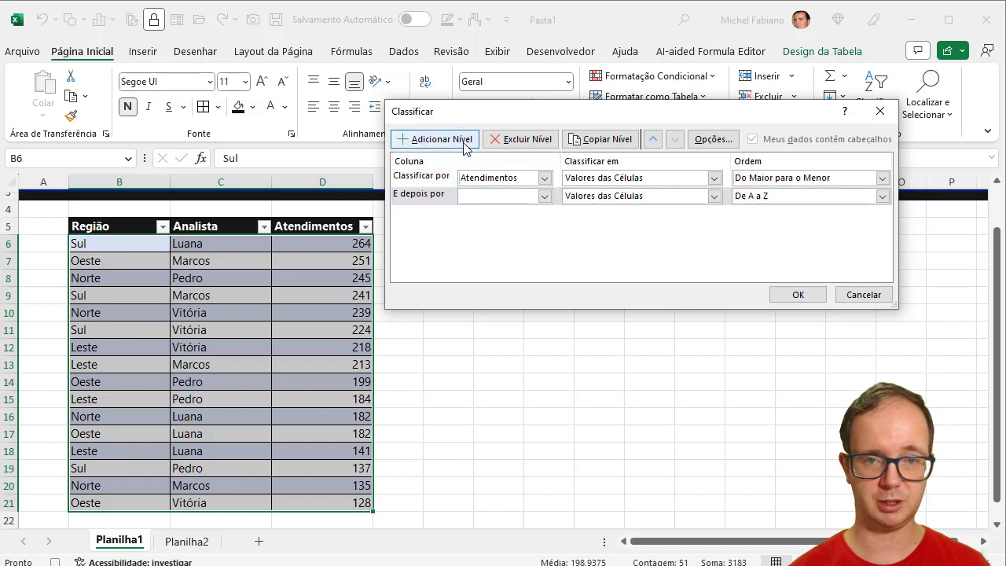
{"action": "left_click", "coordinate": [544, 197]}
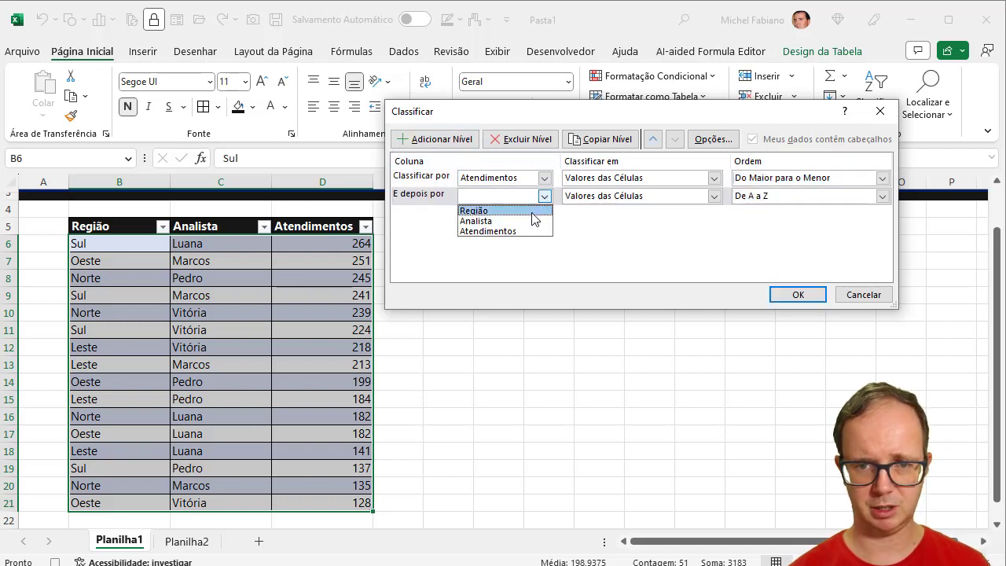
{"action": "left_click", "coordinate": [532, 224]}
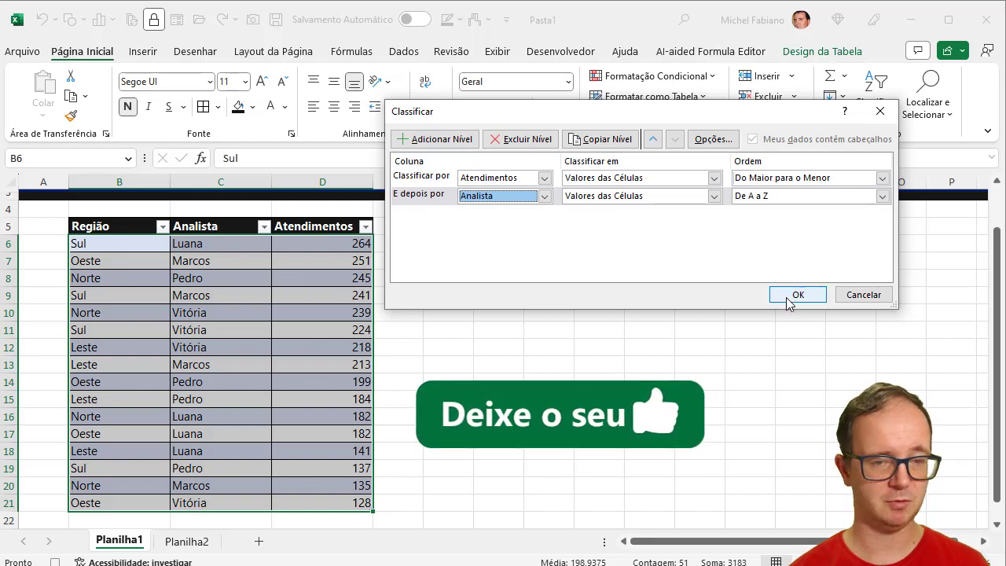
{"action": "left_click", "coordinate": [789, 301]}
{"action": "left_click", "coordinate": [789, 301]}
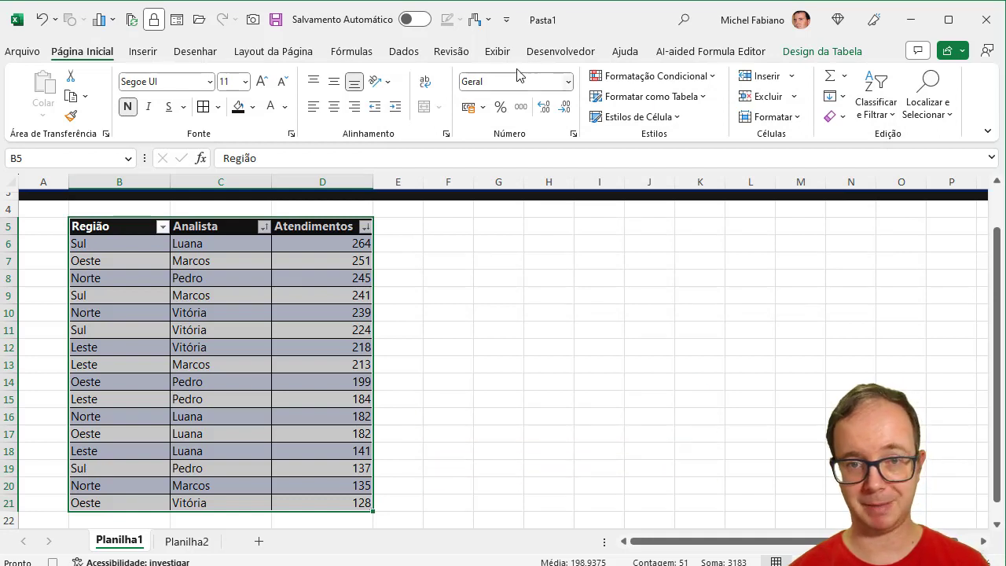
Stop the macro recording from Exibir > Macros
{"action": "left_click", "coordinate": [498, 52]}
{"action": "left_click", "coordinate": [823, 119]}
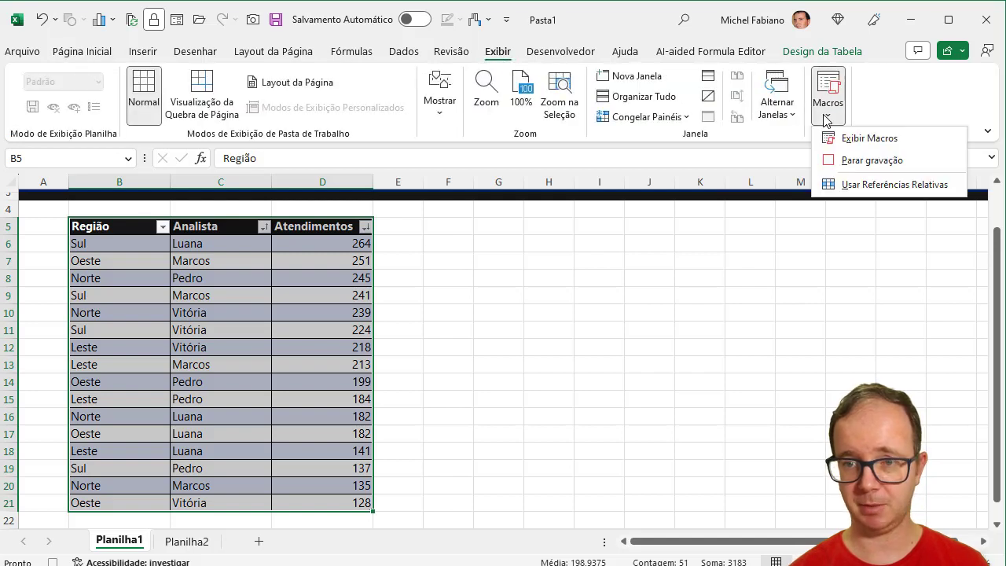
{"action": "left_click", "coordinate": [859, 168]}
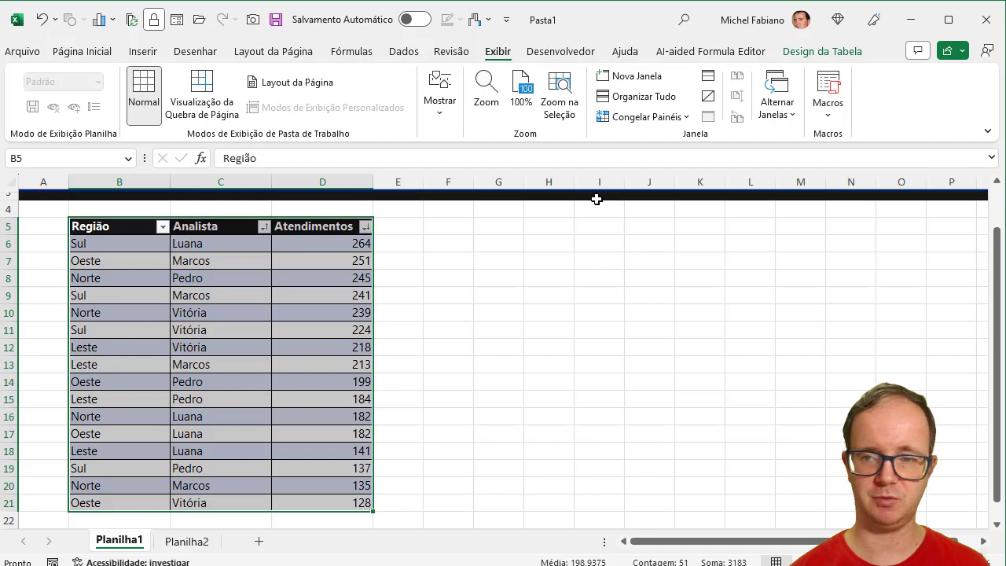
Scroll back to the title and open Inserir > Ilustrações
{"action": "scroll", "coordinate": [595, 200], "scroll_direction": "up", "scroll_amount": 1}
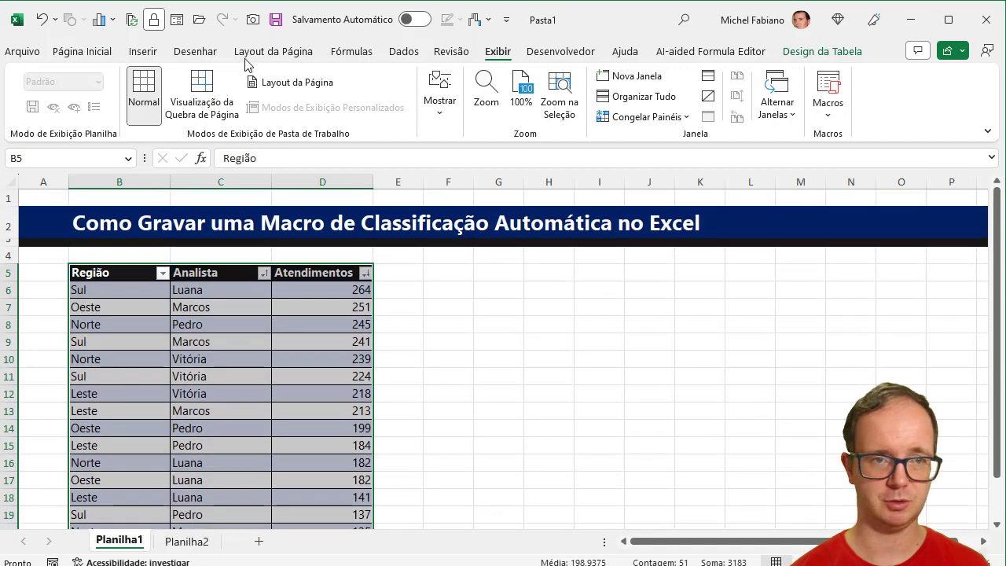
{"action": "left_click", "coordinate": [143, 51]}
{"action": "left_click", "coordinate": [223, 110]}
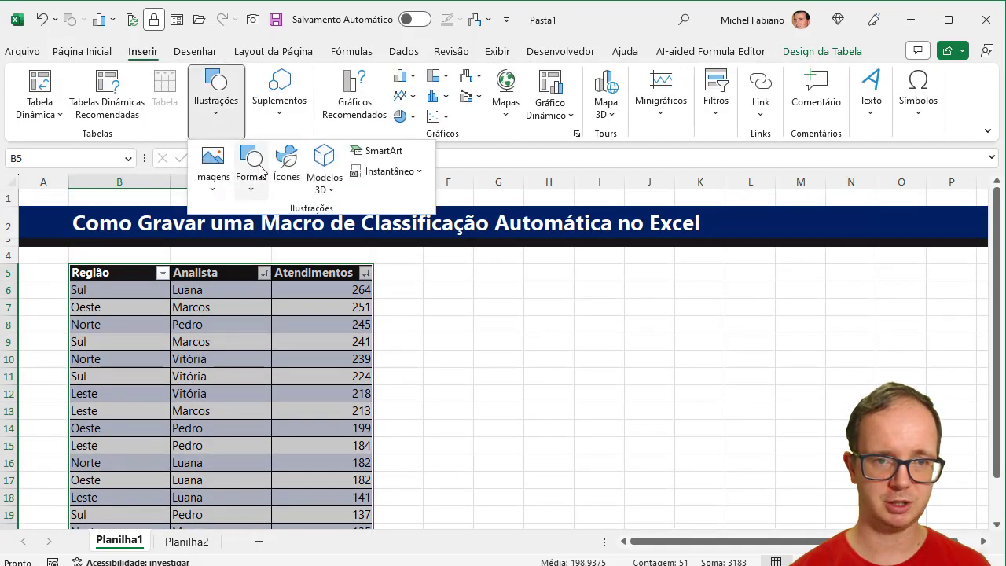
Draw a yellow-styled rounded rectangle across L2:N2 beside the title
{"action": "left_click", "coordinate": [251, 173]}
{"action": "left_click", "coordinate": [323, 237]}
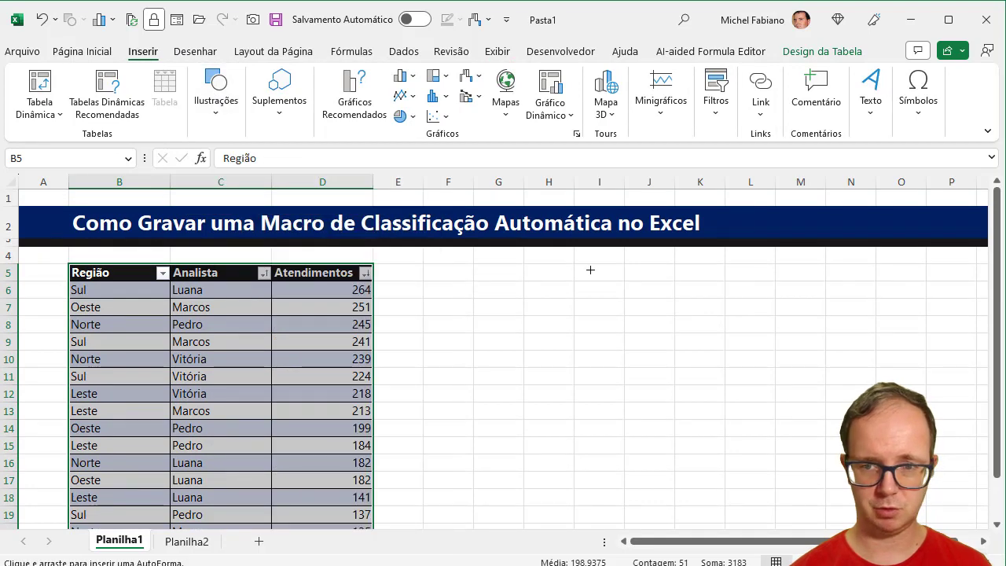
{"action": "left_click_drag", "start_coordinate": [743, 205], "coordinate": [863, 230]}
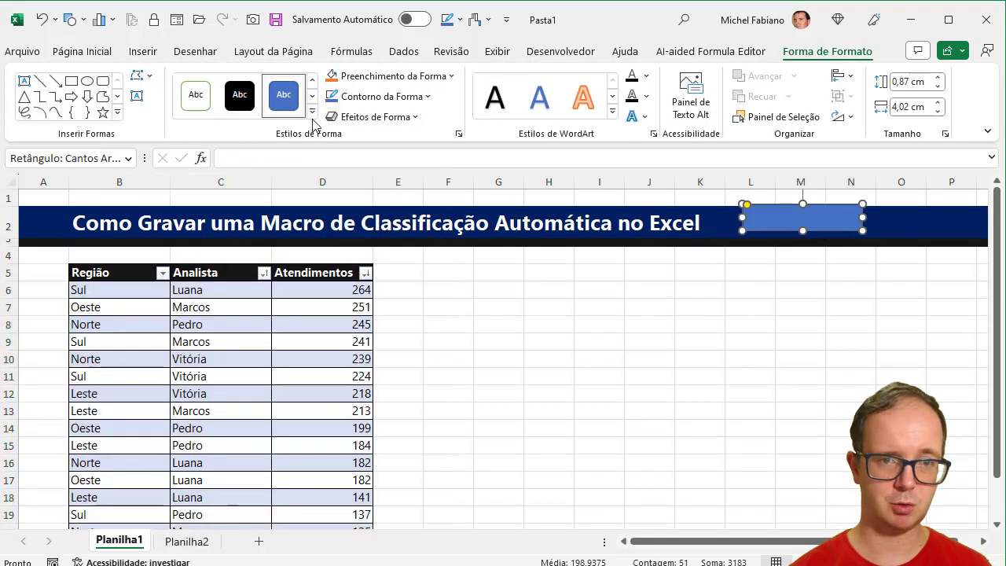
{"action": "left_click", "coordinate": [314, 116]}
{"action": "left_click", "coordinate": [370, 357]}
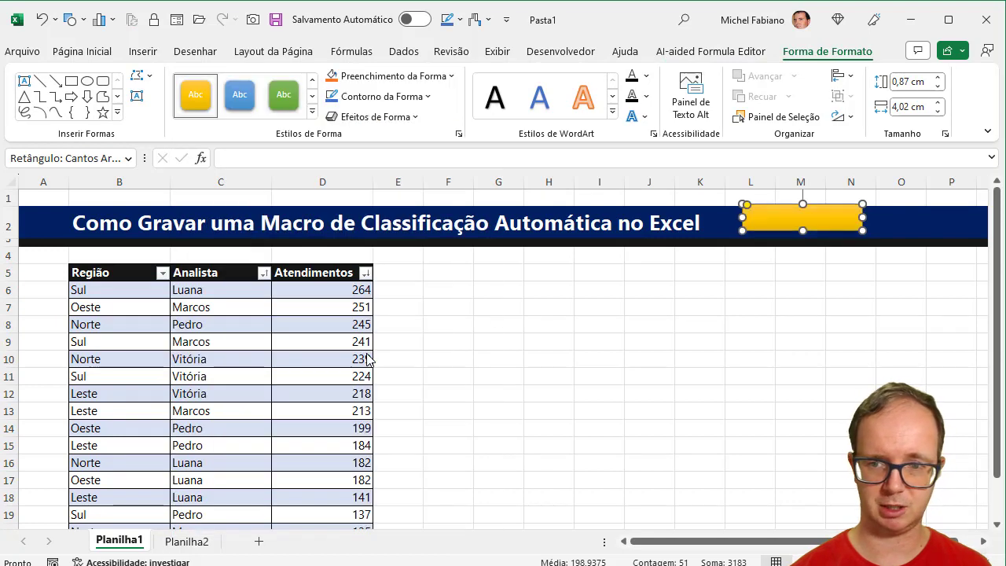
{"action": "left_click_drag", "start_coordinate": [849, 217], "coordinate": [853, 222]}
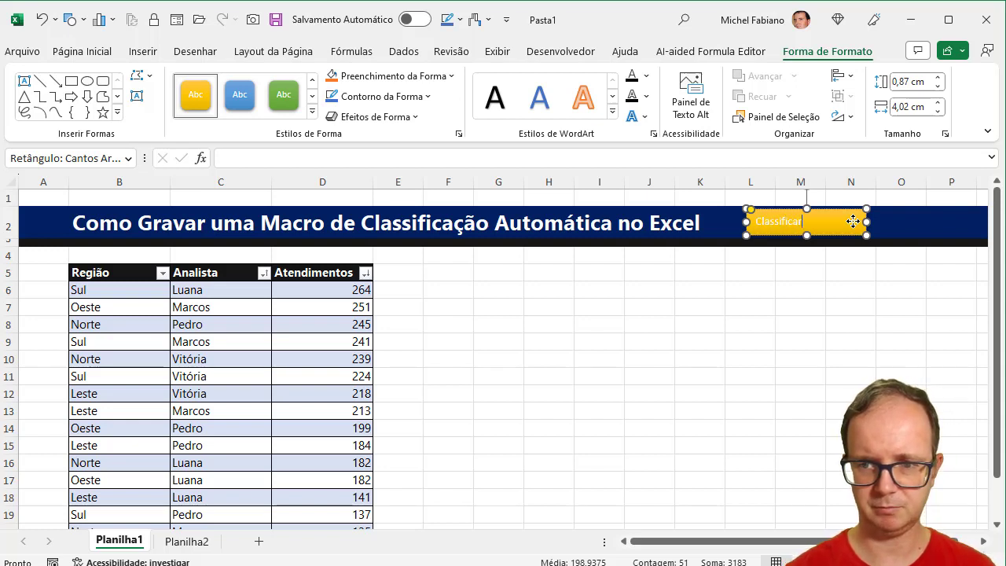
Format the Classificar label centred, 14-point, black and bold
{"action": "left_click", "coordinate": [68, 50]}
{"action": "left_click", "coordinate": [333, 109]}
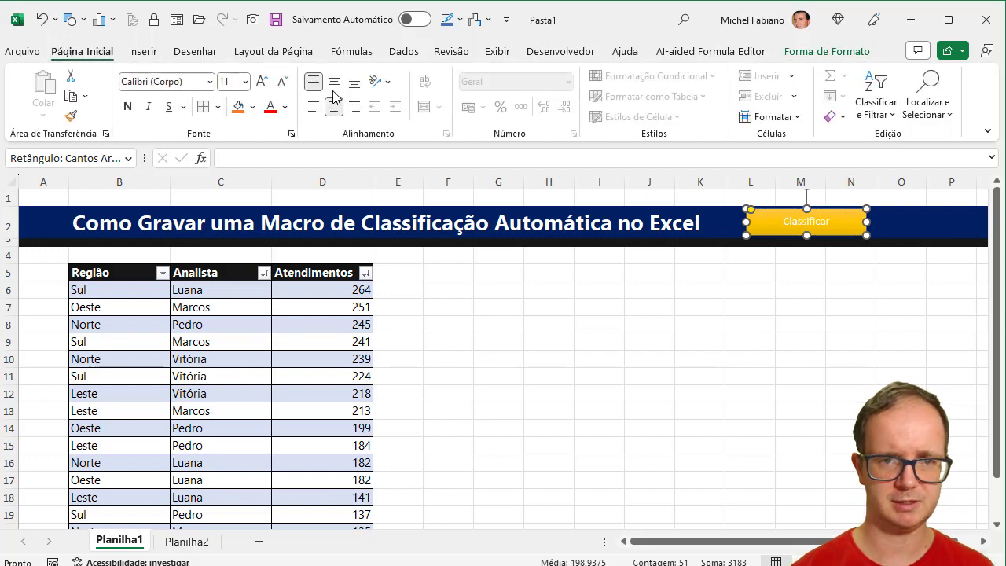
{"action": "left_click", "coordinate": [334, 81]}
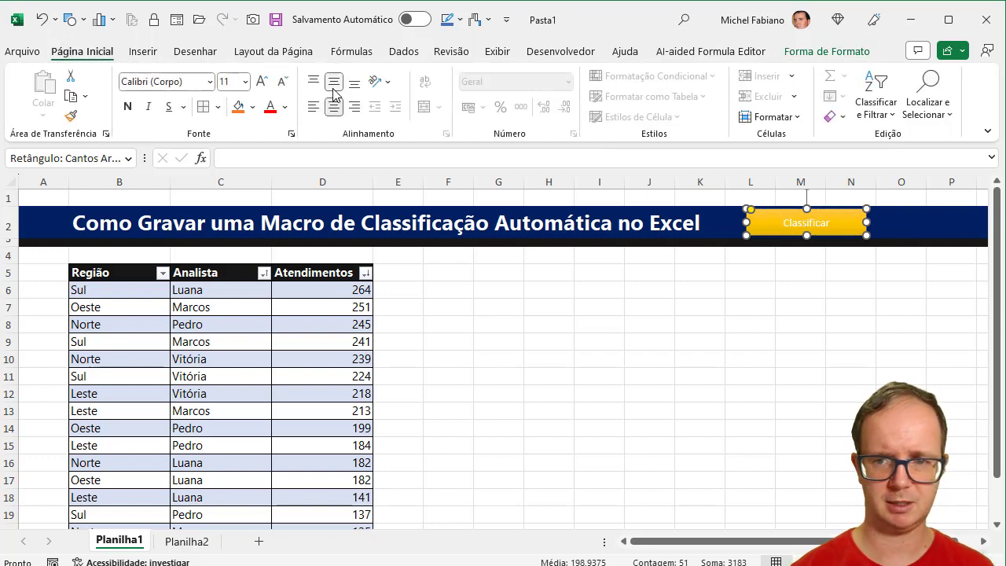
{"action": "left_click", "coordinate": [262, 81]}
{"action": "left_click", "coordinate": [262, 81]}
{"action": "left_click", "coordinate": [284, 108]}
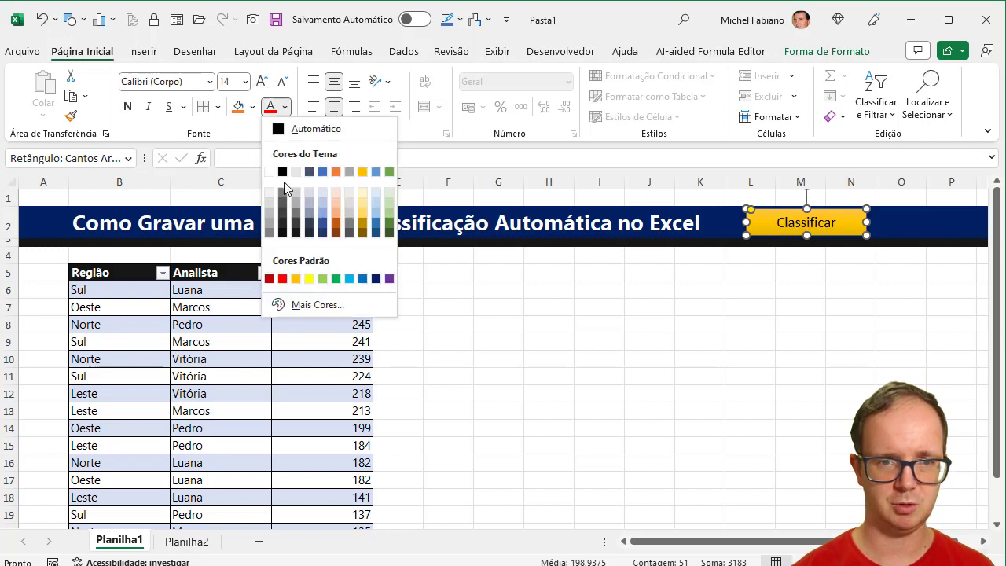
{"action": "left_click", "coordinate": [283, 172]}
{"action": "left_click", "coordinate": [127, 106]}
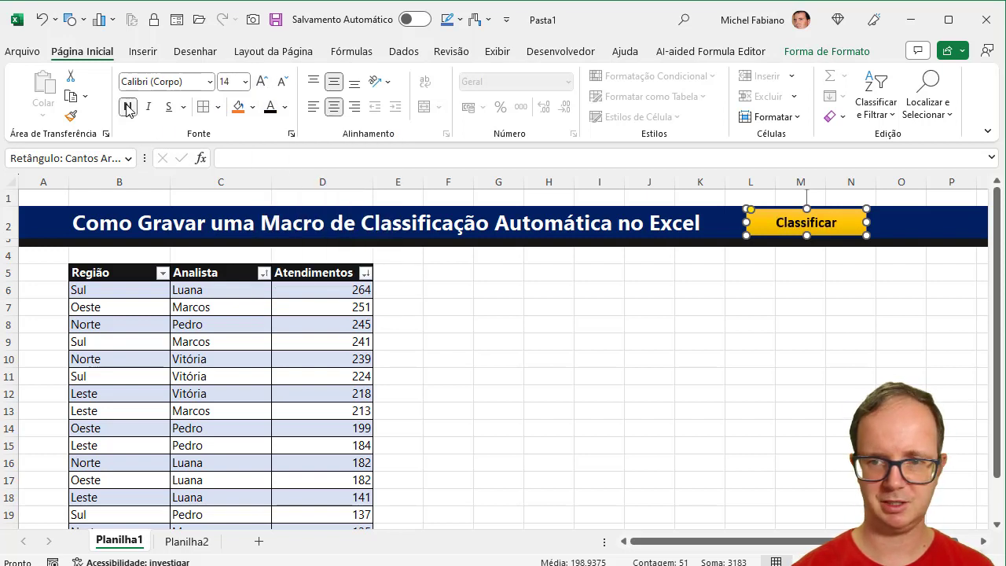
{"action": "left_click", "coordinate": [569, 339]}
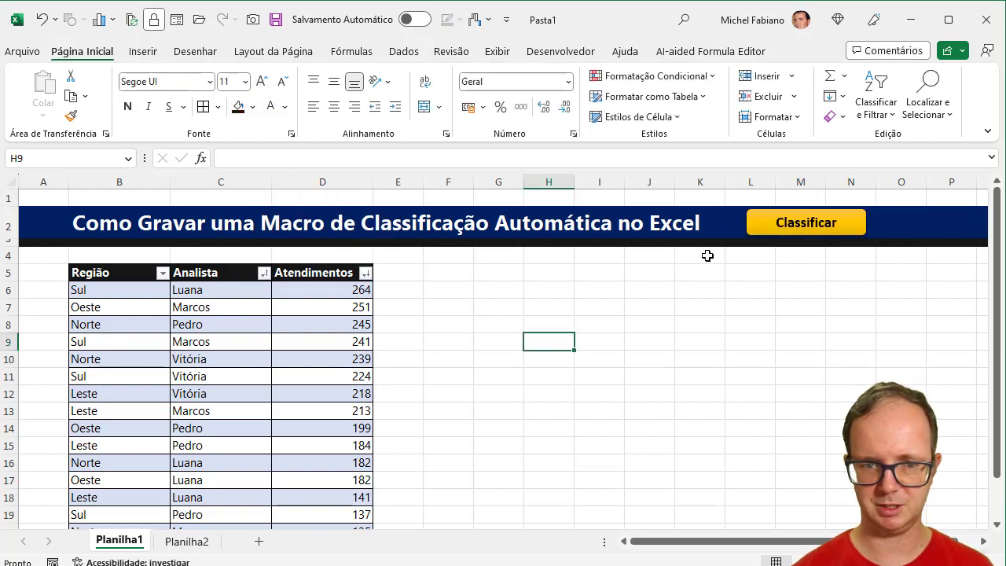
{"action": "left_click", "coordinate": [766, 227]}
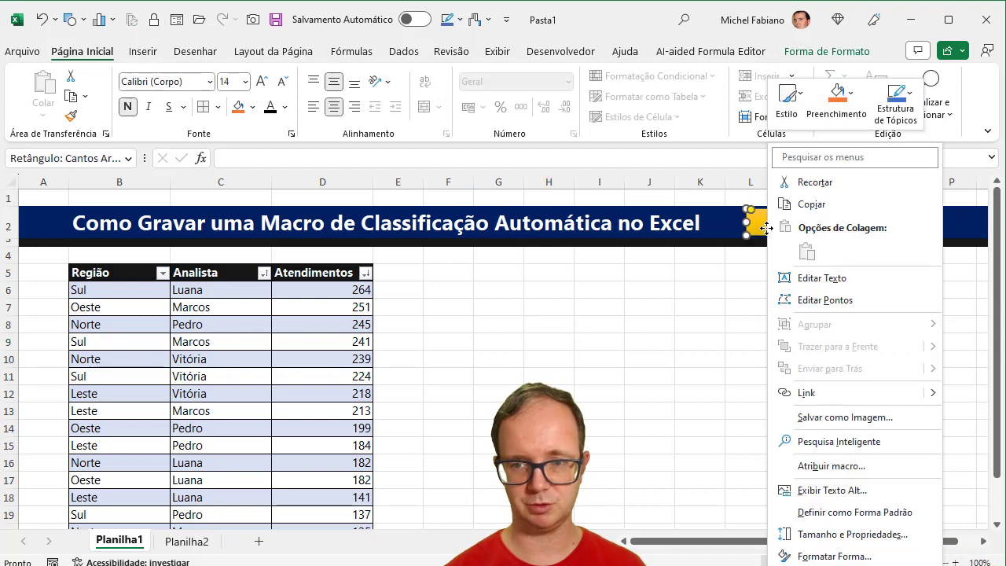
Assign the classificar macro to the yellow Classificar shape via Atribuir macro
{"action": "right_click", "coordinate": [766, 227]}
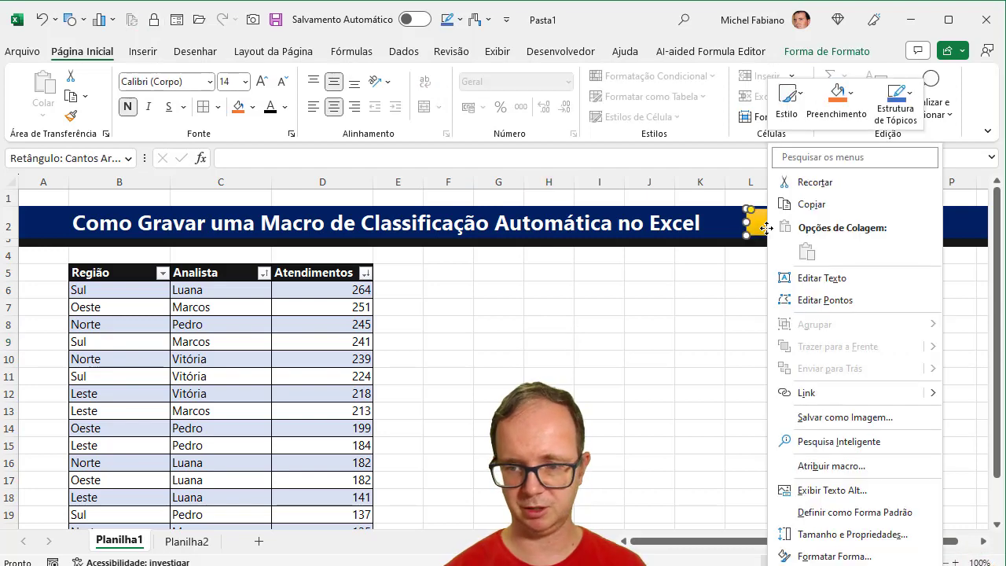
{"action": "left_click", "coordinate": [846, 467]}
{"action": "left_click", "coordinate": [731, 348]}
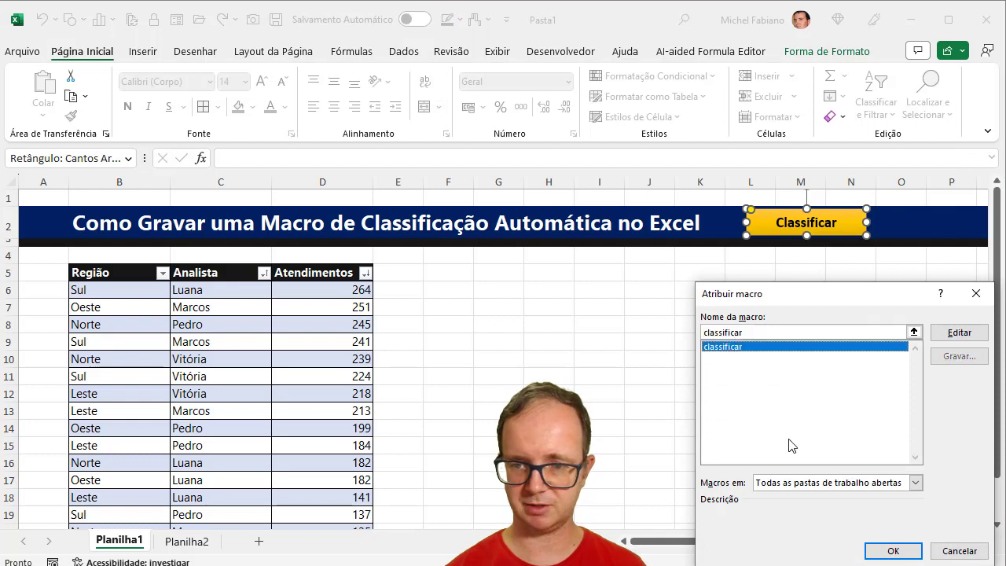
{"action": "left_click", "coordinate": [894, 550]}
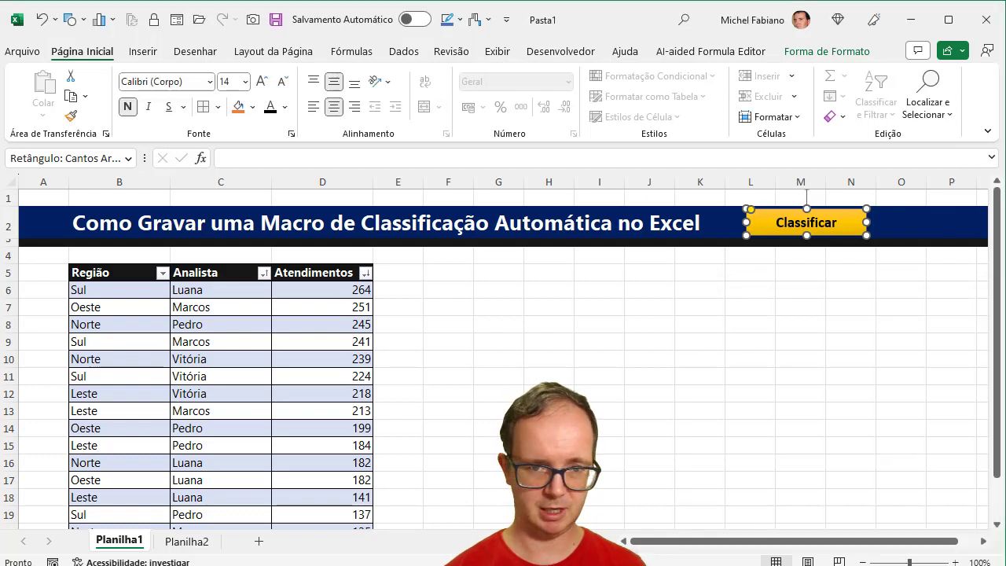
{"action": "left_click", "coordinate": [548, 411]}
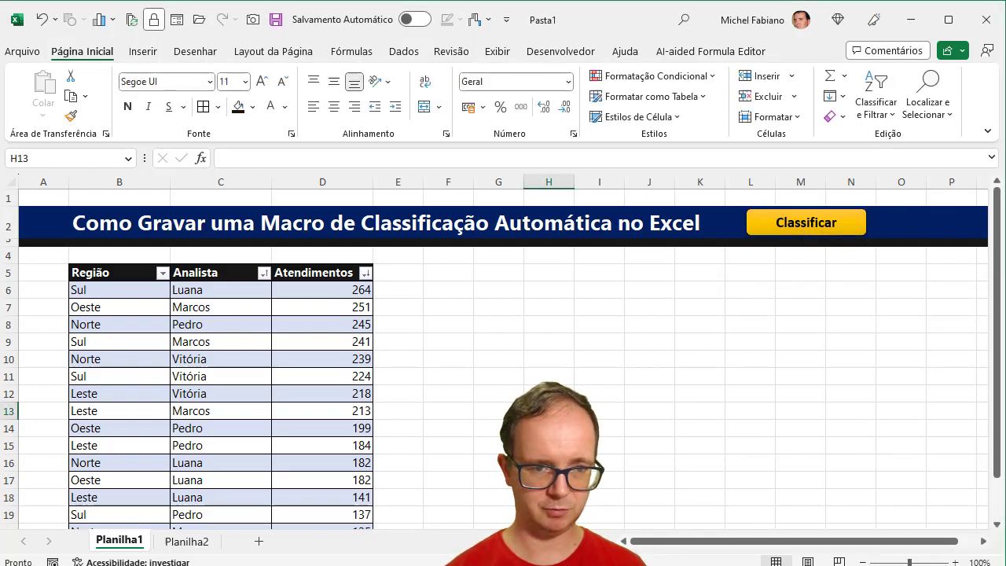
Change D21 from 128 to 300 and click Classificar to re-sort the table
{"action": "left_click", "coordinate": [332, 512]}
{"action": "left_click_drag", "start_coordinate": [1000, 478], "coordinate": [1001, 519]}
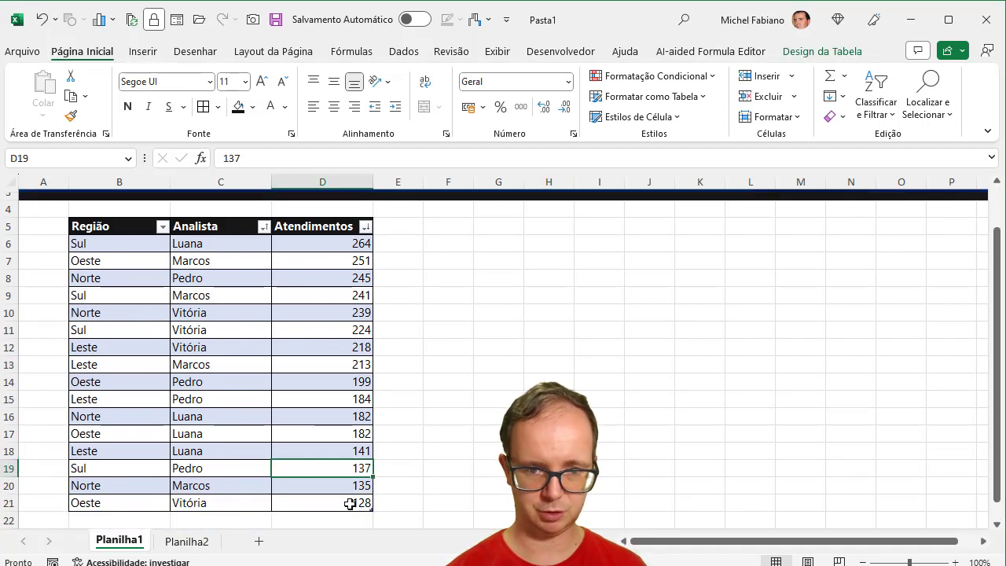
{"action": "left_click", "coordinate": [350, 503]}
{"action": "type", "text": "300"}
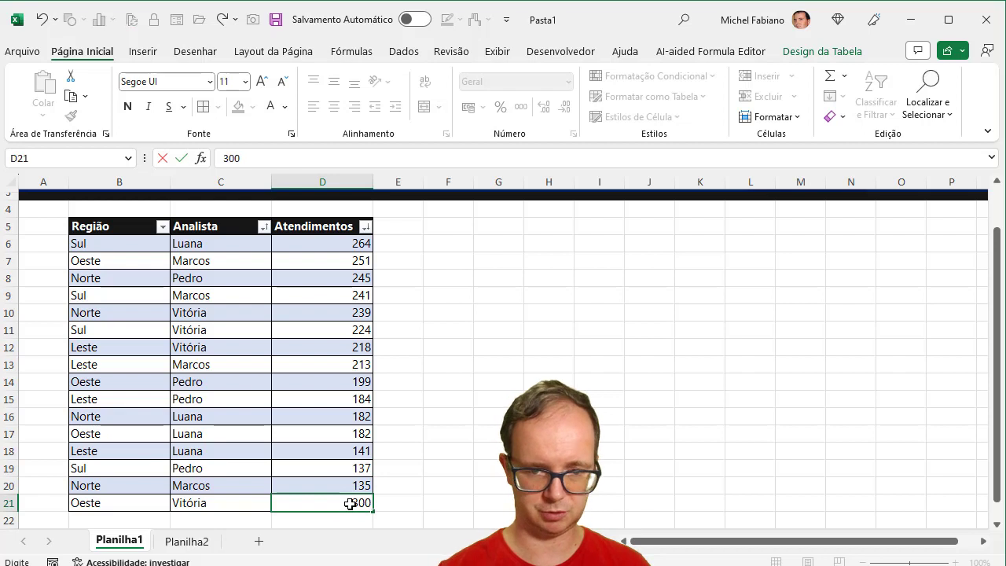
{"action": "key", "text": "Return"}
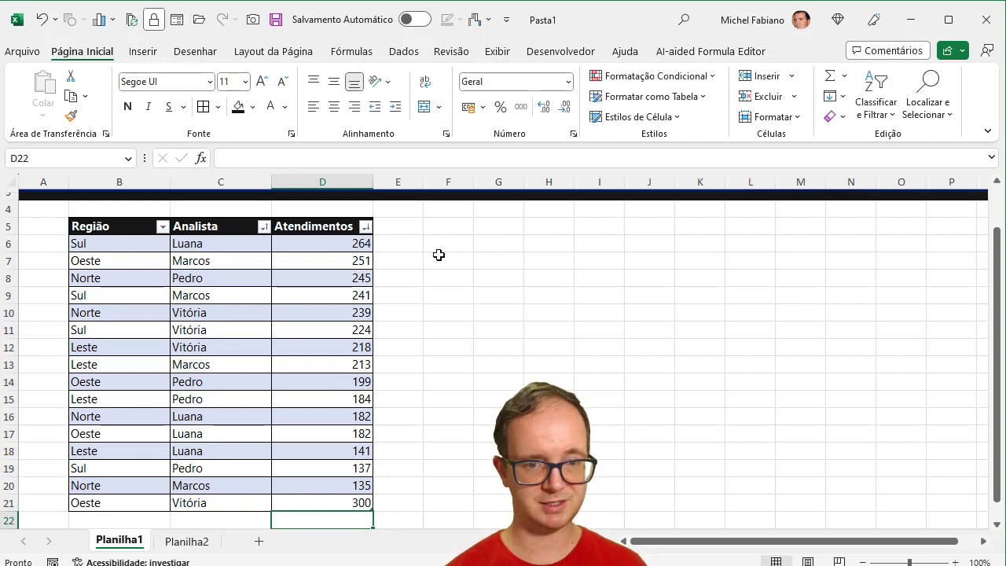
{"action": "scroll", "coordinate": [999, 314], "scroll_direction": "up", "scroll_amount": 2}
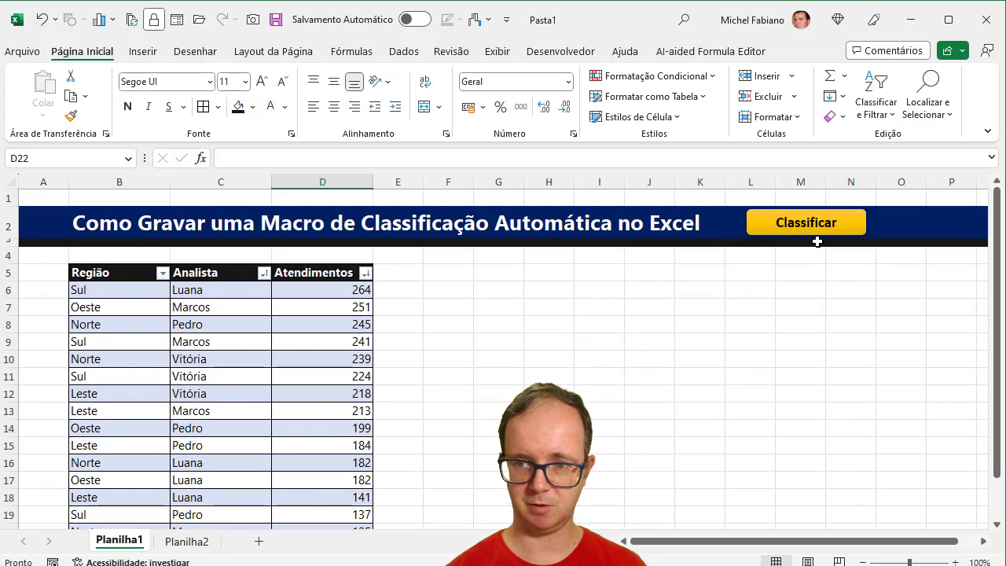
{"action": "left_click", "coordinate": [818, 238]}
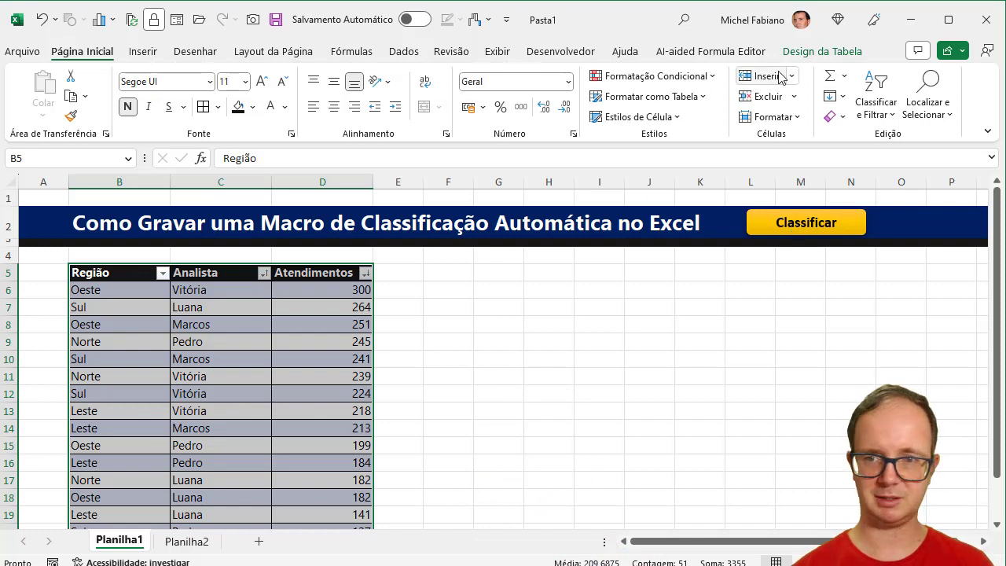
Hide the table's filter buttons and enter Norte, Sul, Leste, Oeste in B22:B25
{"action": "left_click", "coordinate": [820, 52]}
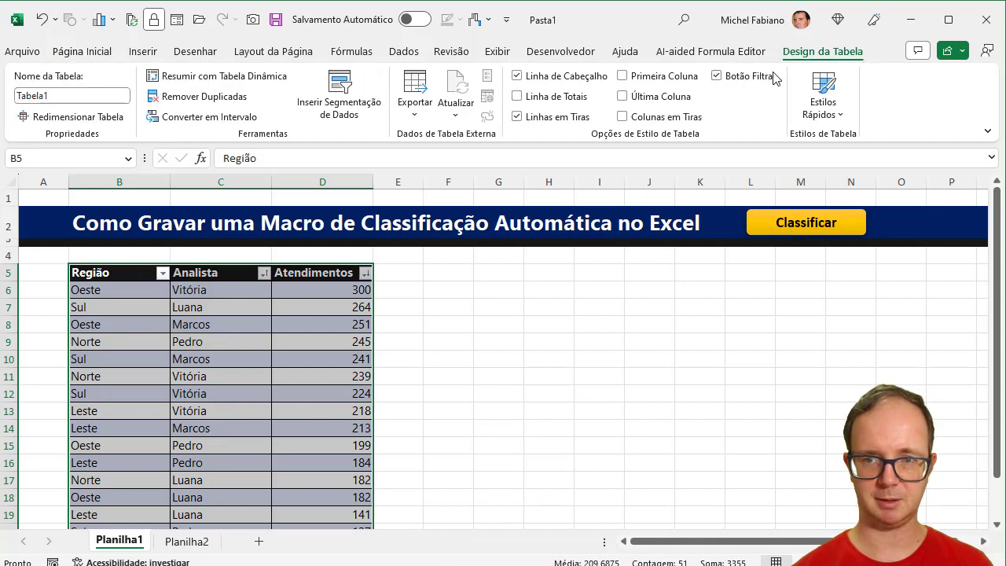
{"action": "left_click", "coordinate": [717, 75]}
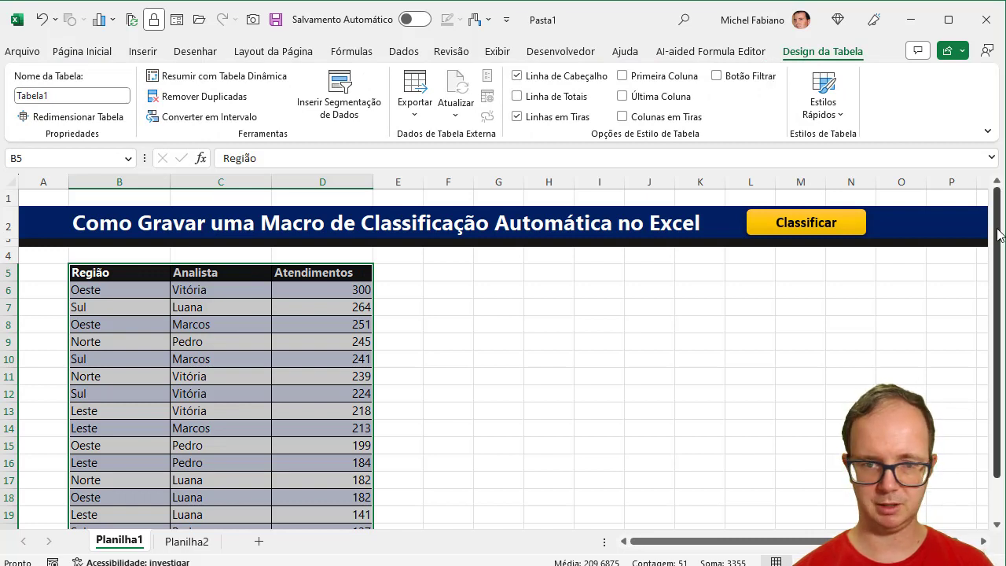
{"action": "left_click_drag", "start_coordinate": [997, 228], "coordinate": [997, 269]}
{"action": "left_click", "coordinate": [107, 520]}
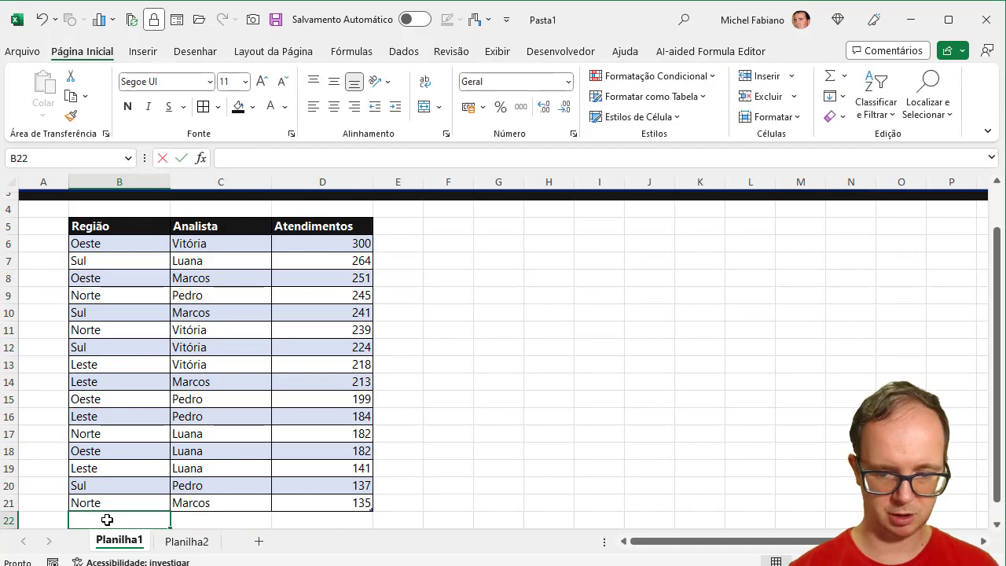
{"action": "type", "text": "Norte"}
{"action": "key", "text": "Tab"}
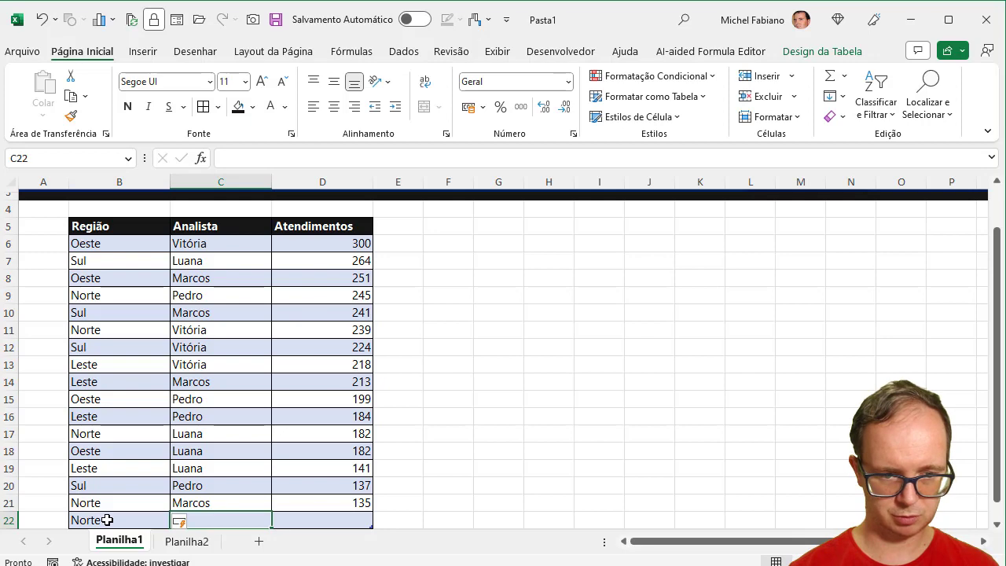
{"action": "key", "text": "Return"}
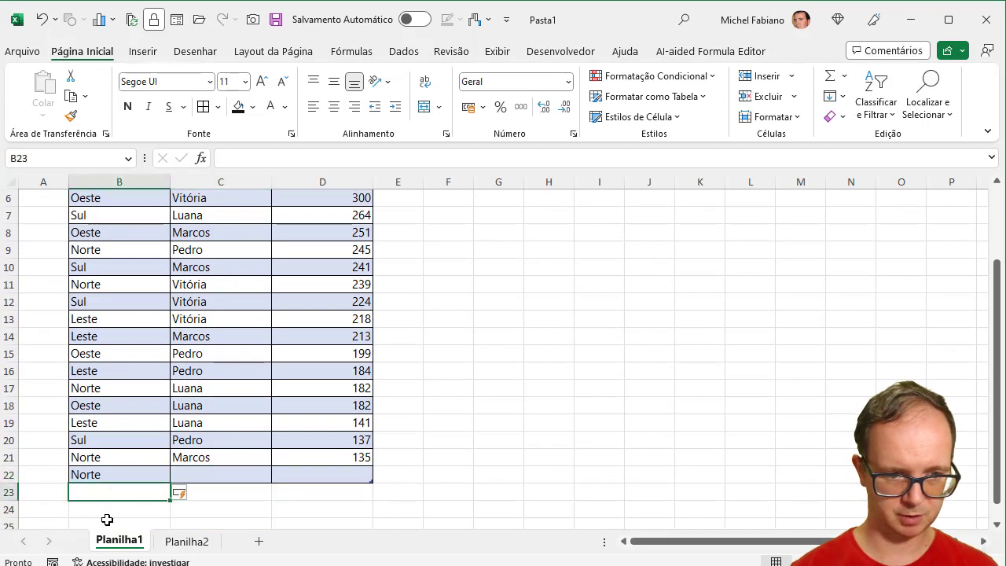
{"action": "type", "text": "Sul"}
{"action": "key", "text": "Return"}
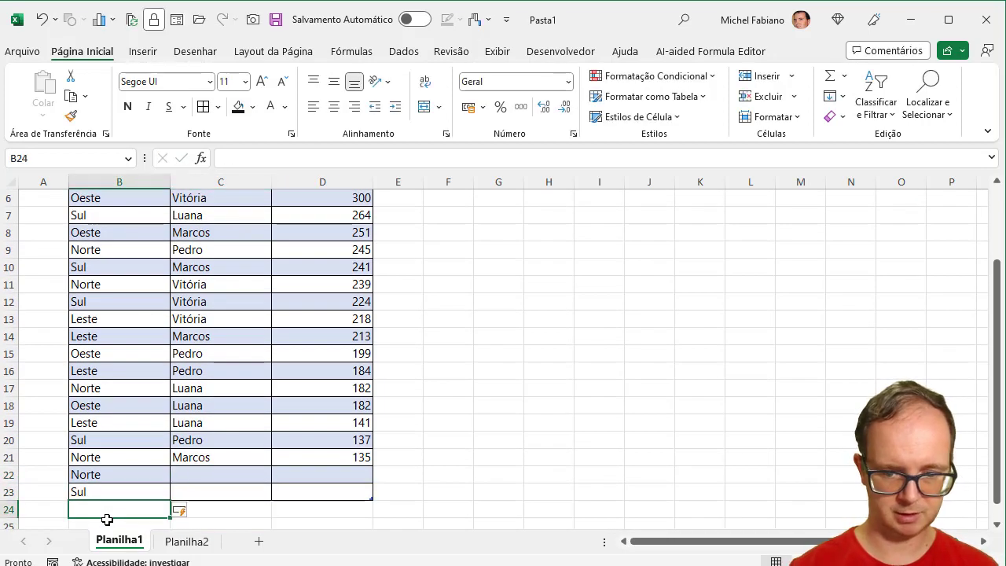
{"action": "type", "text": "Leste"}
{"action": "key", "text": "Return"}
{"action": "type", "text": "Oeste"}
{"action": "key", "text": "Tab"}
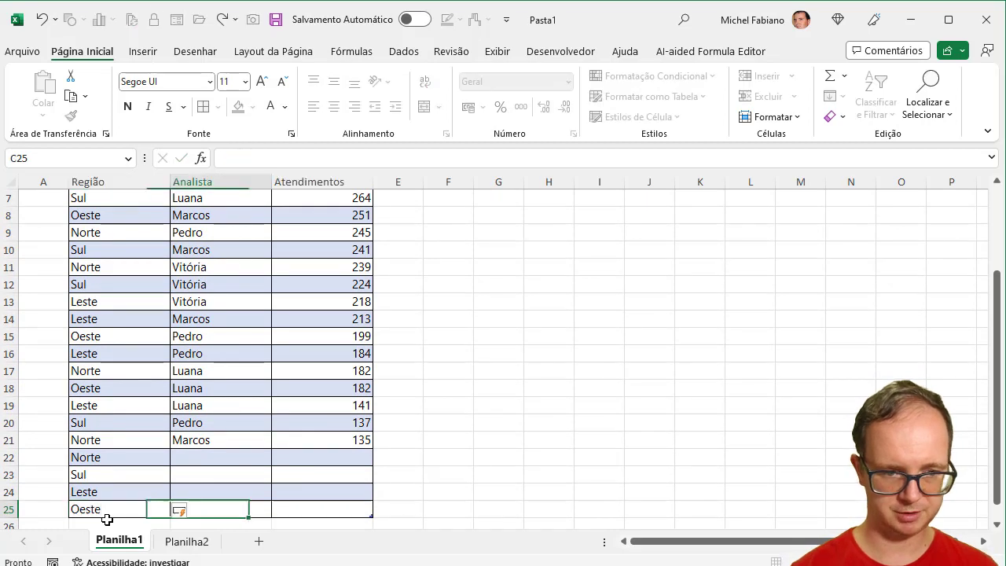
Fill Analista cells C22:C25 with Maria
{"action": "key", "text": "Up"}
{"action": "key", "text": "Up"}
{"action": "key", "text": "Up"}
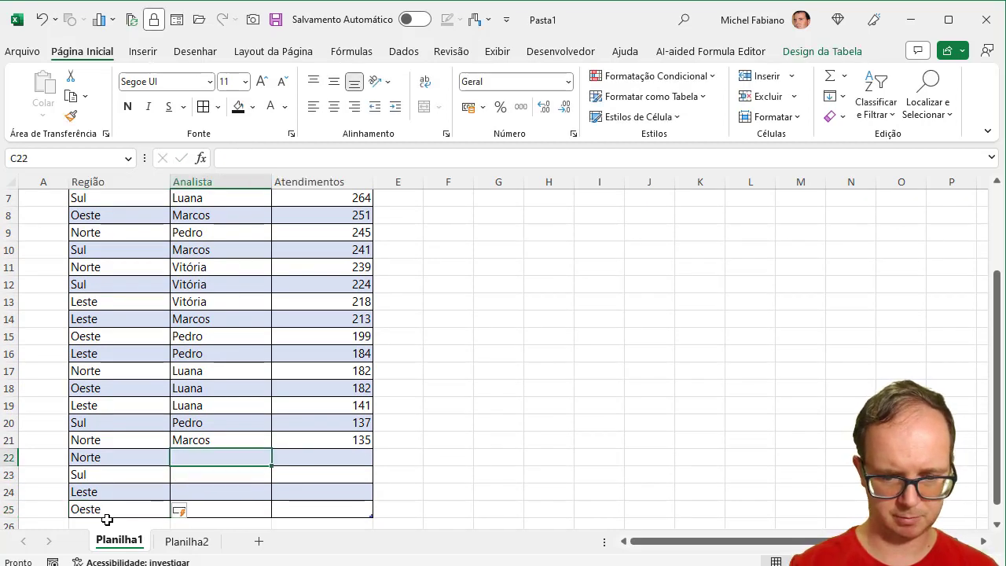
{"action": "type", "text": "Maria"}
{"action": "key", "text": "Return"}
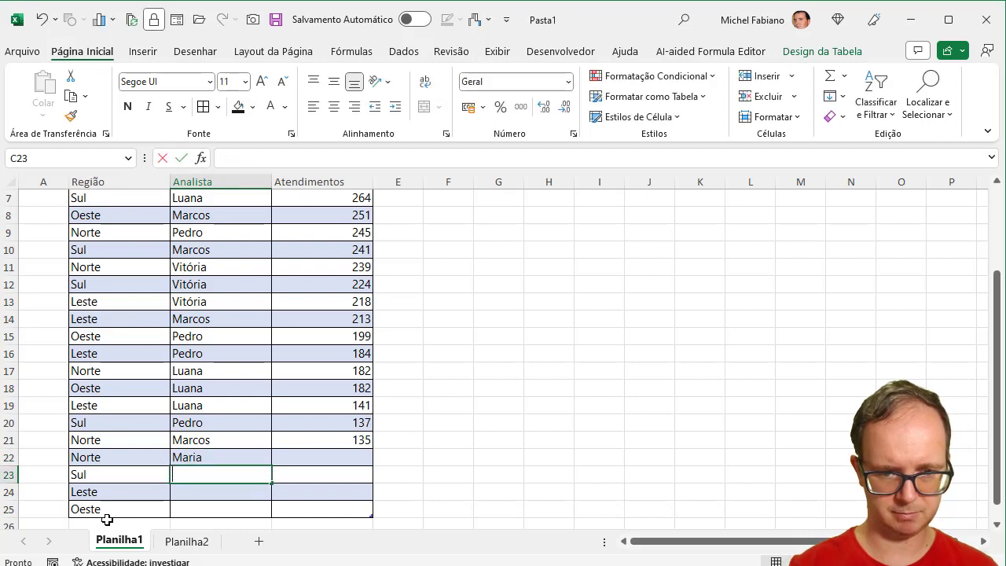
{"action": "type", "text": "Maria"}
{"action": "key", "text": "Return"}
{"action": "type", "text": "a"}
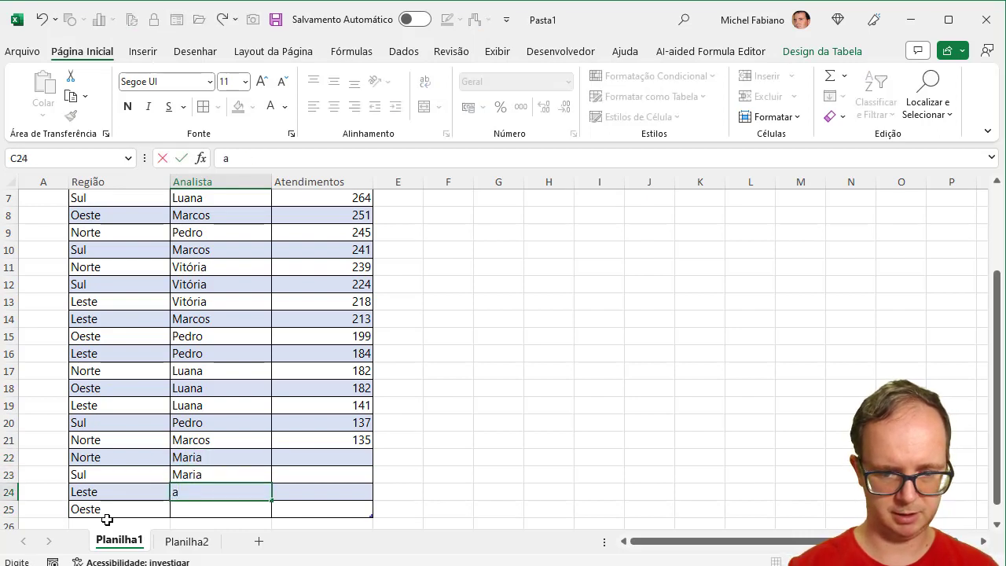
{"action": "type", "text": "Maria"}
{"action": "key", "text": "Return"}
{"action": "type", "text": "Ma"}
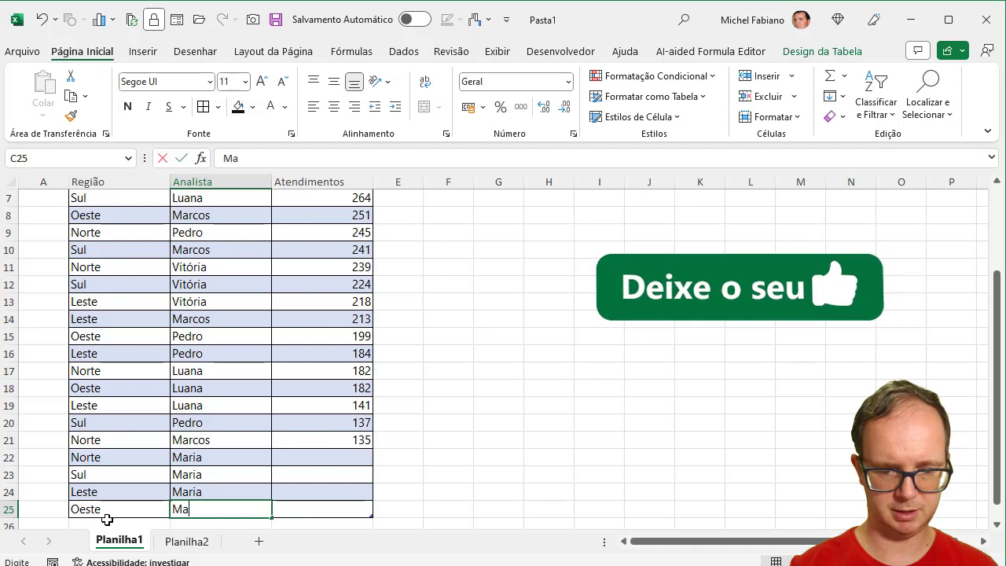
{"action": "type", "text": "ria"}
{"action": "key", "text": "Right"}
{"action": "key", "text": "Right"}
Enter Atendimentos 350, 230, 340 and 100 in D22:D25
{"action": "key", "text": "Left"}
{"action": "key", "text": "Up"}
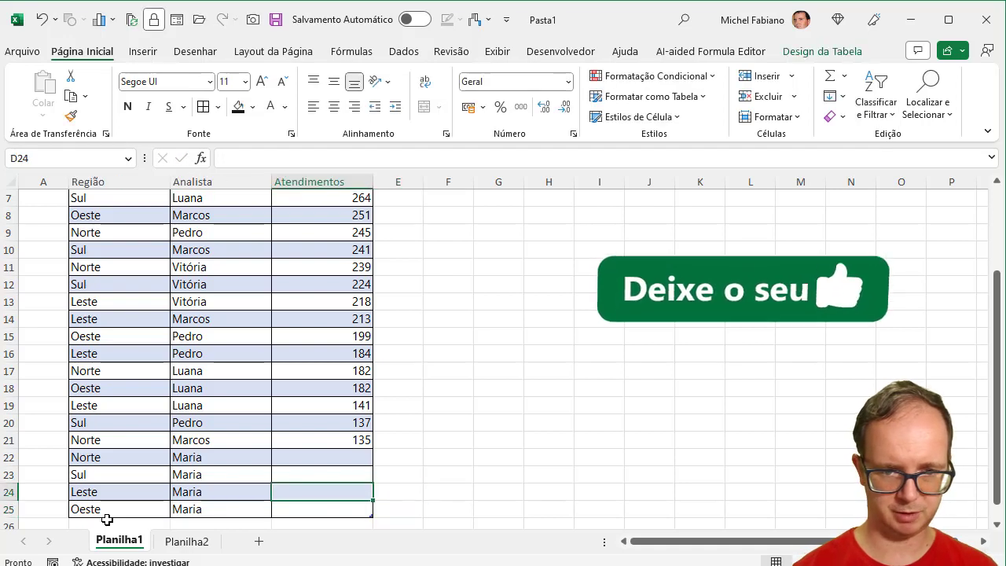
{"action": "key", "text": "Up"}
{"action": "key", "text": "Up"}
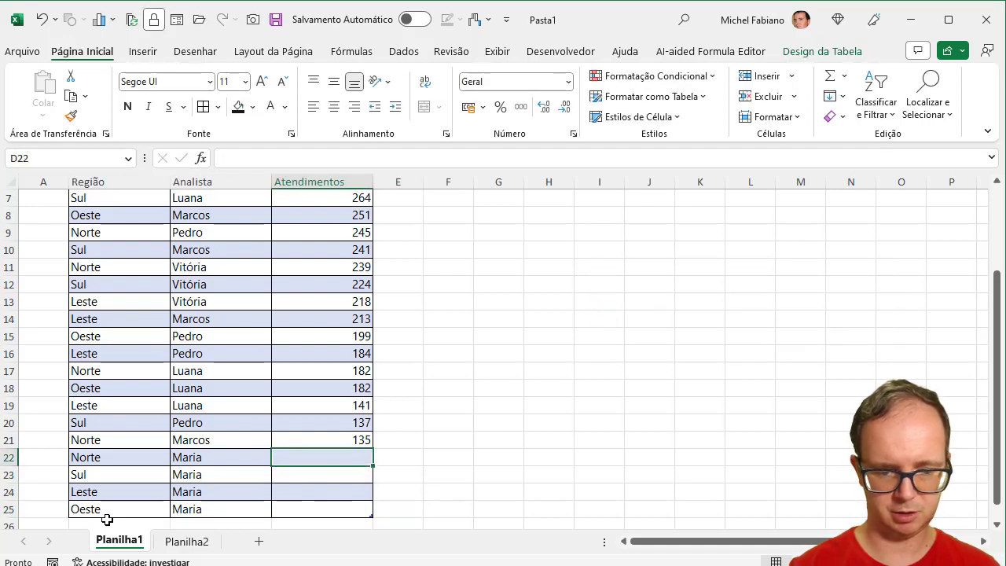
{"action": "type", "text": "350"}
{"action": "key", "text": "Return"}
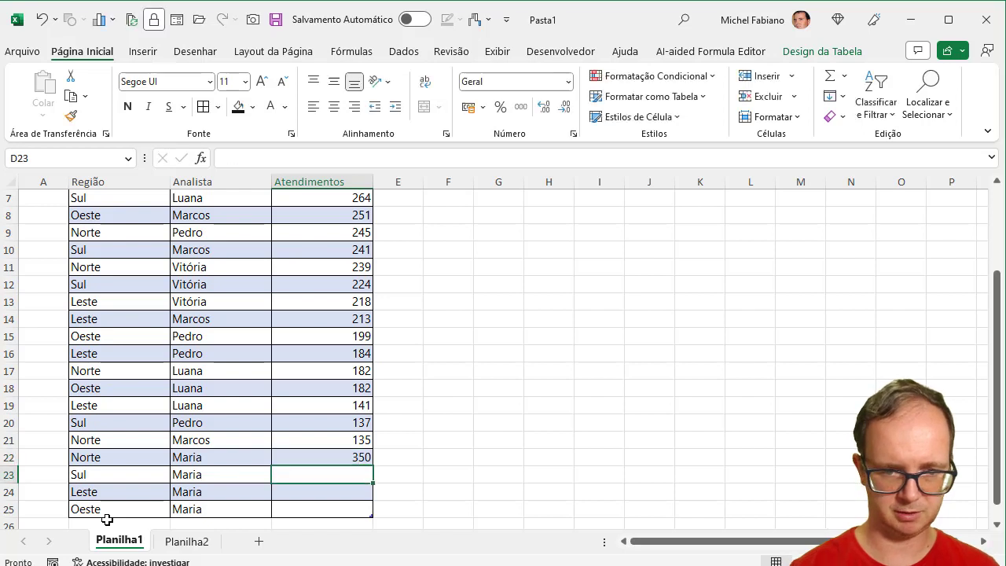
{"action": "type", "text": "230"}
{"action": "key", "text": "Return"}
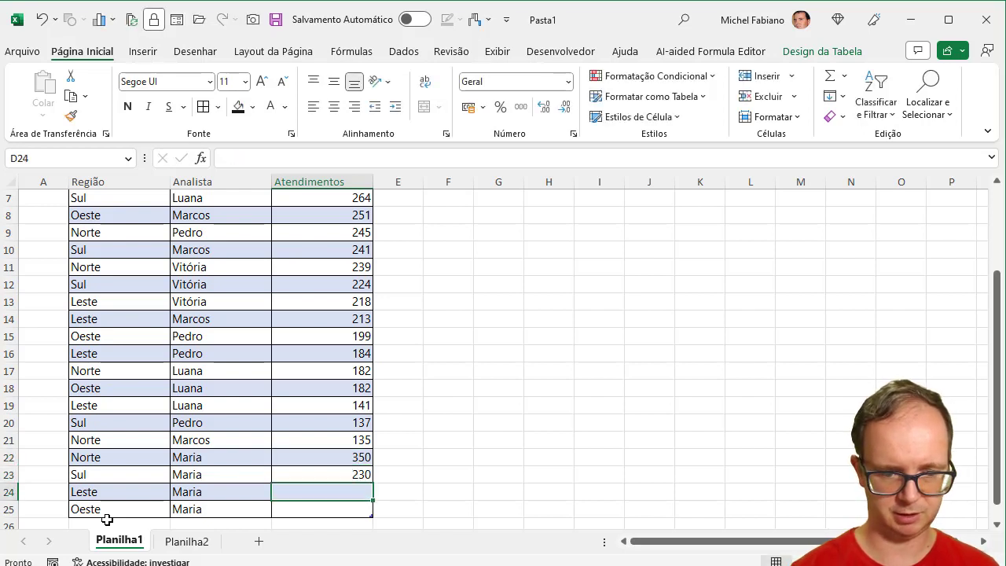
{"action": "type", "text": "340"}
{"action": "key", "text": "Return"}
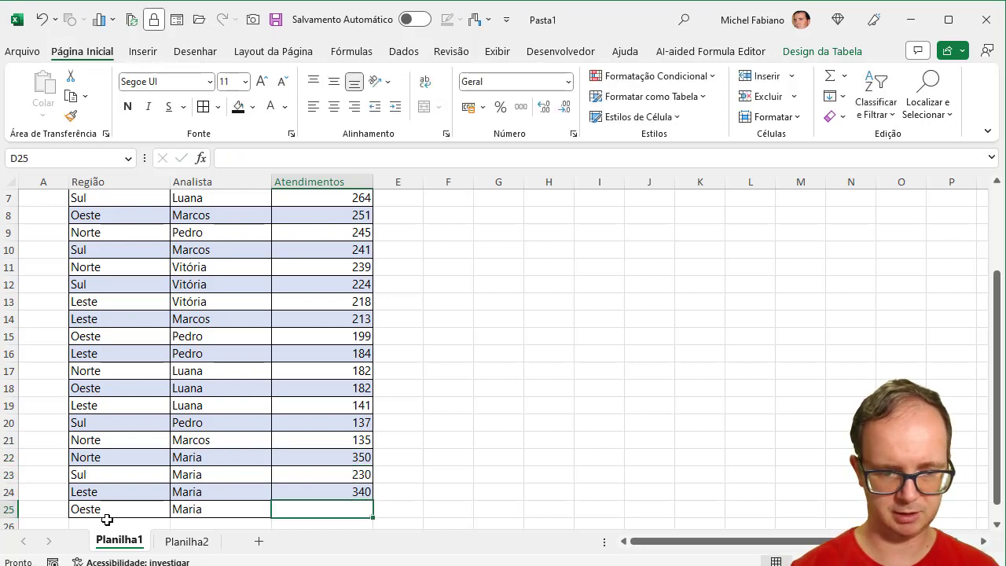
{"action": "type", "text": "100"}
{"action": "key", "text": "Return"}
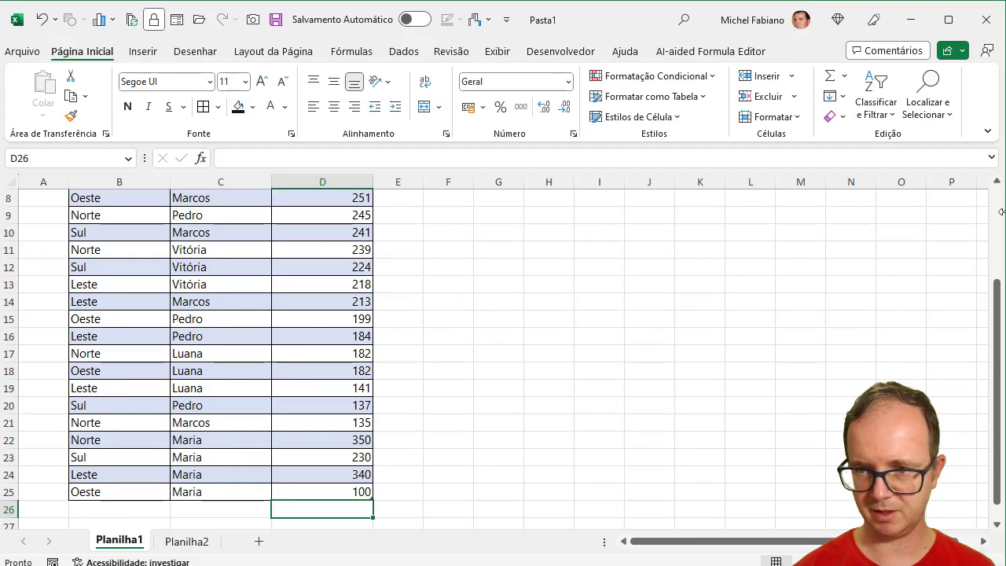
Run the Classificar button's macro so Tabela1 sorts by Atendimentos, led by Norte/Maria 350
{"action": "scroll", "coordinate": [840, 233], "scroll_direction": "up", "scroll_amount": 3}
{"action": "left_click", "coordinate": [835, 230]}
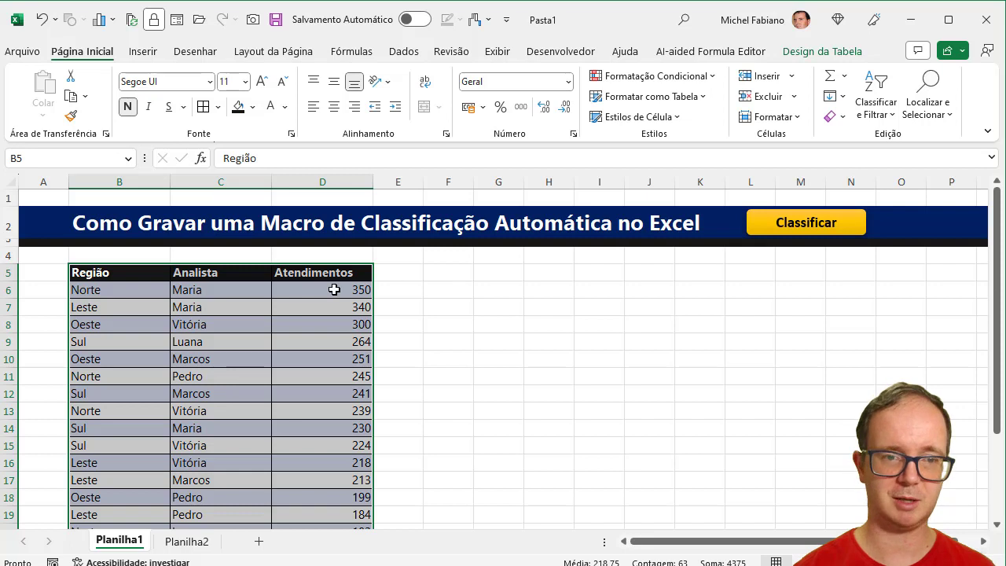
{"action": "mouse_move", "coordinate": [996, 323]}
{"action": "left_mouse_down"}
{"action": "mouse_move", "coordinate": [1002, 442]}
{"action": "mouse_move", "coordinate": [987, 269]}
{"action": "left_mouse_up"}
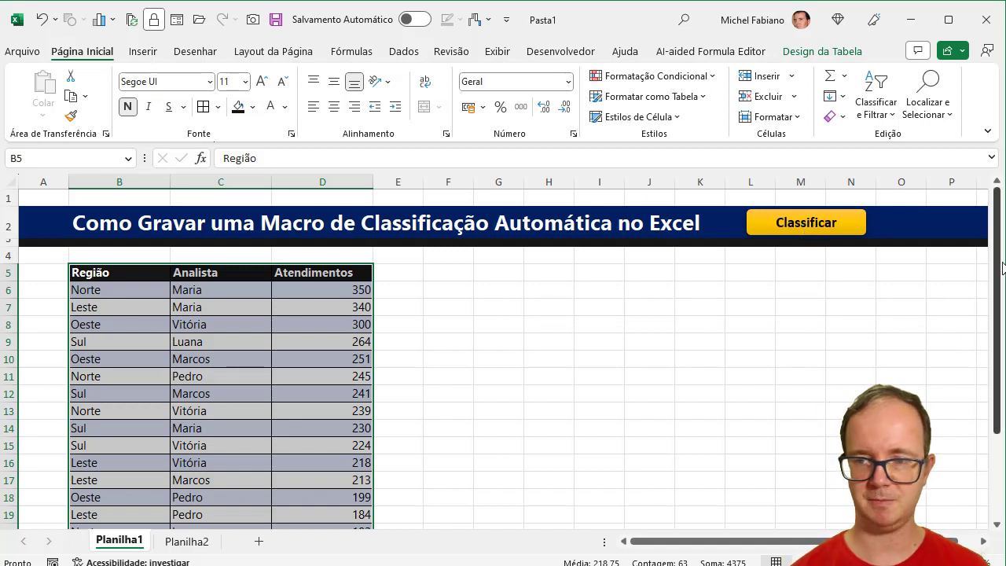
{"action": "mouse_move", "coordinate": [999, 268]}
{"action": "left_mouse_down"}
{"action": "mouse_move", "coordinate": [997, 333]}
{"action": "mouse_move", "coordinate": [1003, 231]}
{"action": "left_mouse_up"}
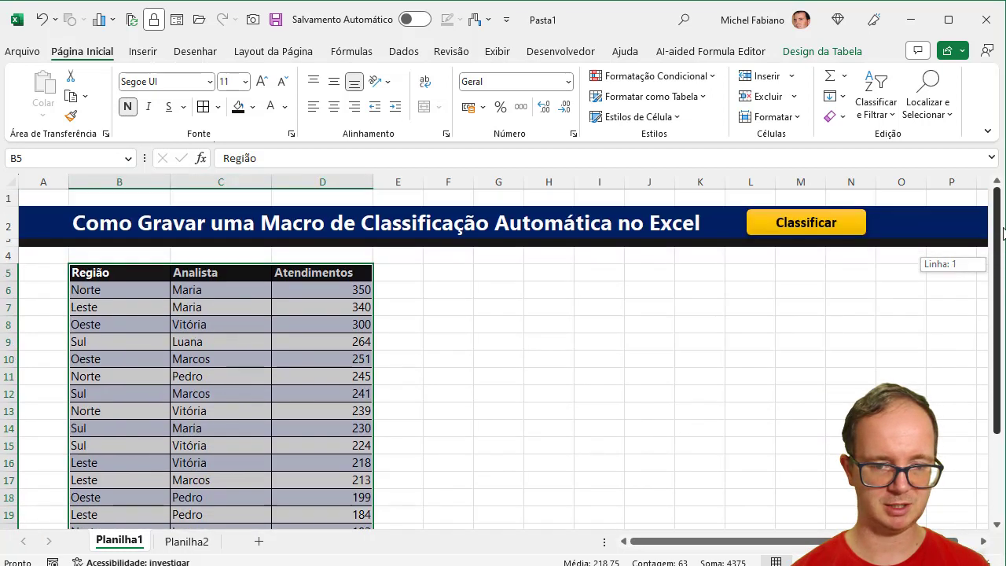
{"action": "left_click_drag", "start_coordinate": [1003, 188], "coordinate": [1003, 188]}
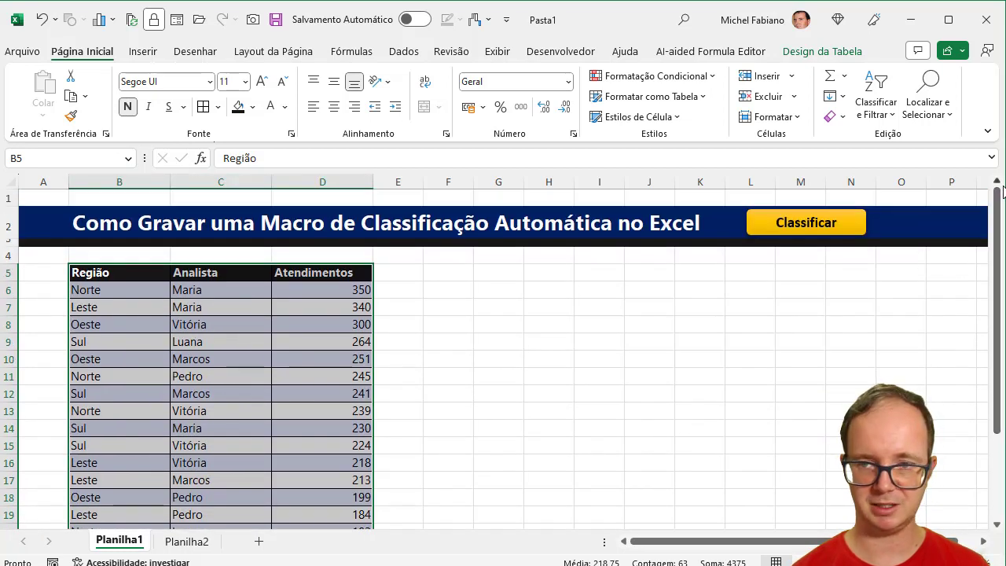
Open the VBA editor from the Planilha1 tab and show Módulo1's recorded macro code
{"action": "right_click", "coordinate": [129, 544]}
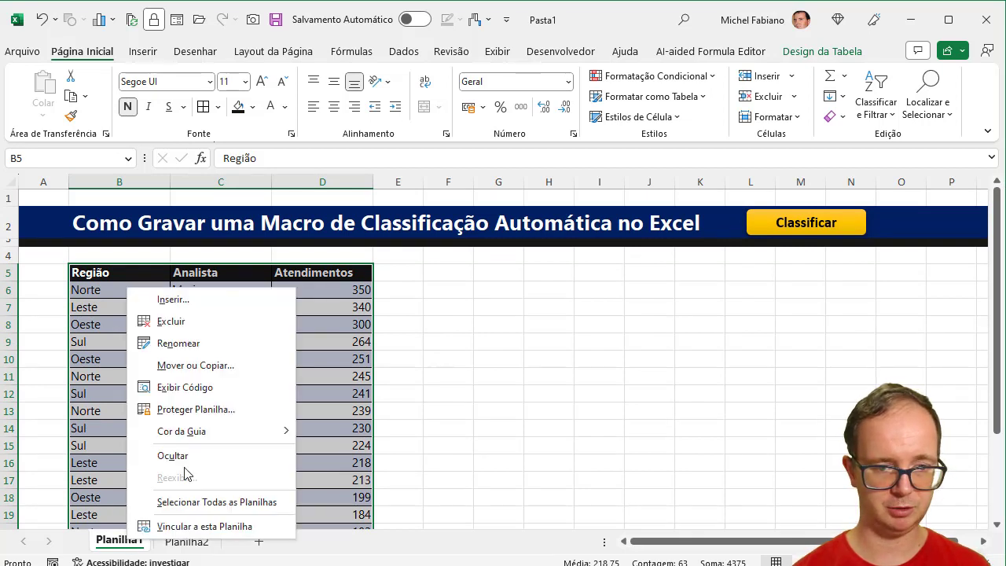
{"action": "left_click", "coordinate": [203, 388]}
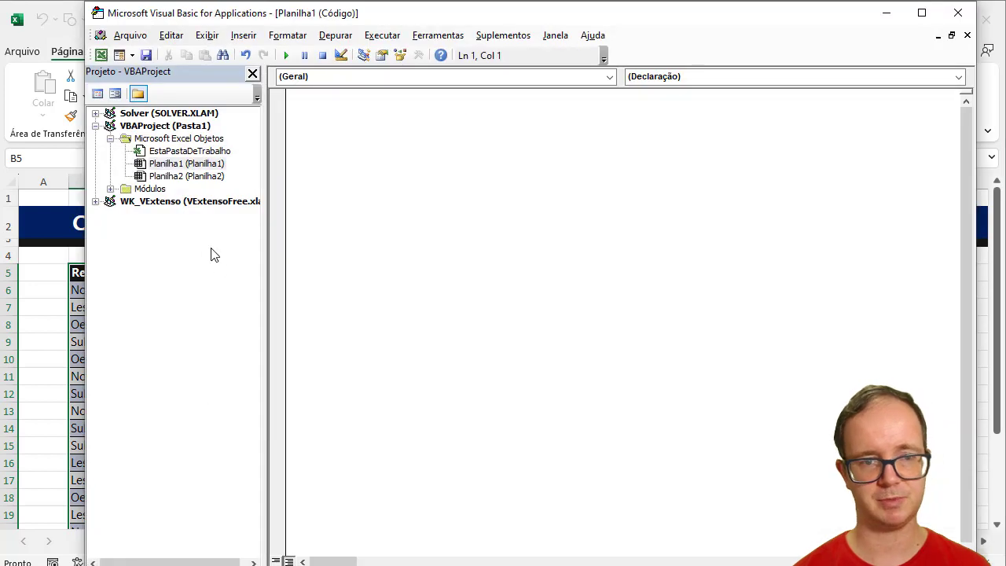
{"action": "left_click", "coordinate": [110, 189]}
{"action": "double_click", "coordinate": [161, 202]}
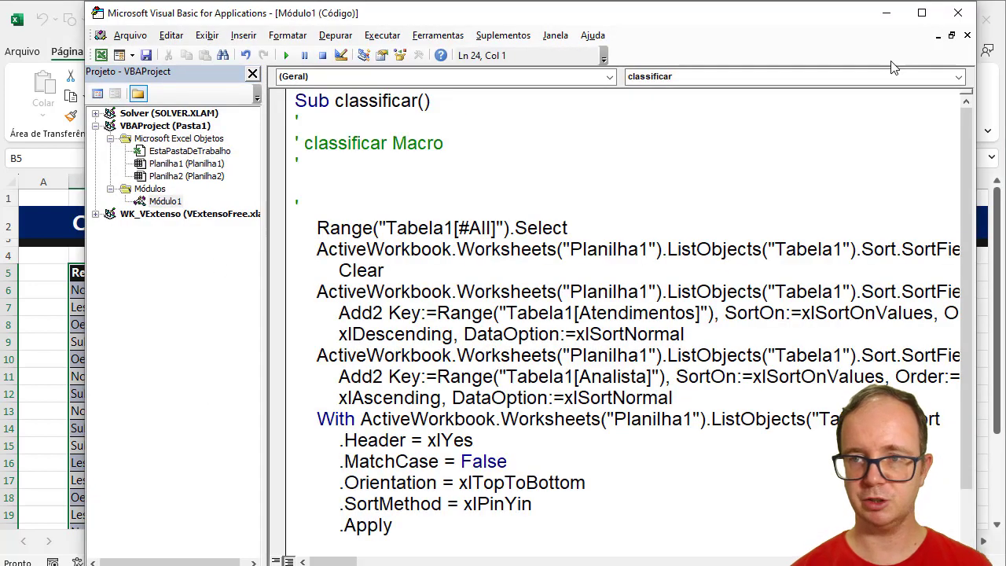
Widen the editor, review the macro's sorting statements, then close it and go to the File page
{"action": "left_click_drag", "start_coordinate": [823, 18], "coordinate": [763, 17]}
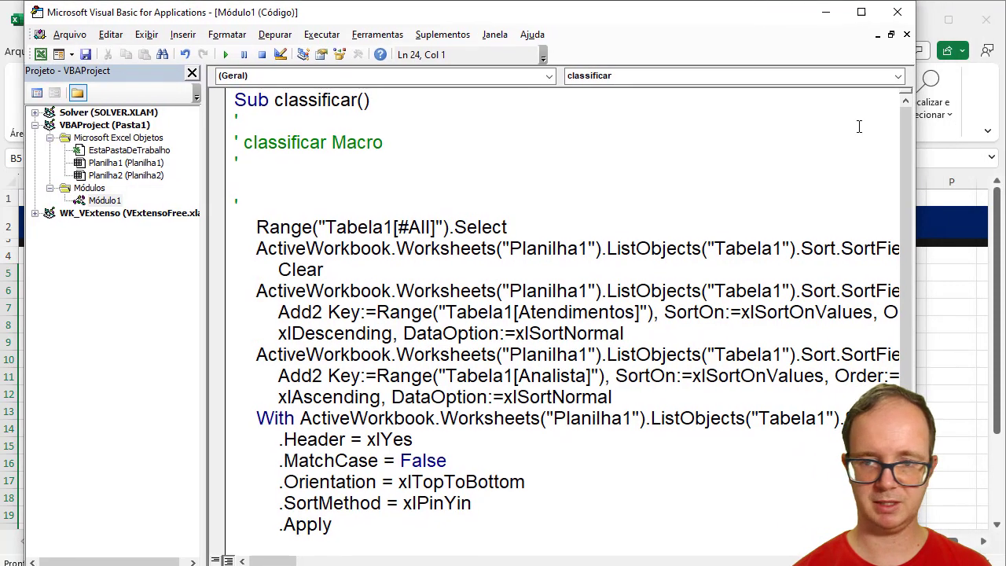
{"action": "left_click_drag", "start_coordinate": [916, 200], "coordinate": [980, 219]}
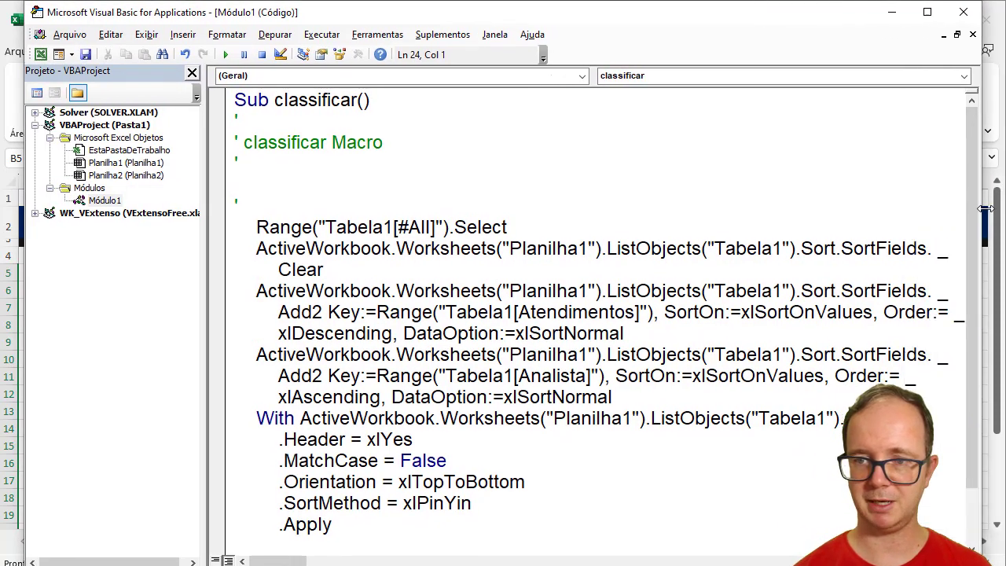
{"action": "left_click_drag", "start_coordinate": [981, 219], "coordinate": [980, 270]}
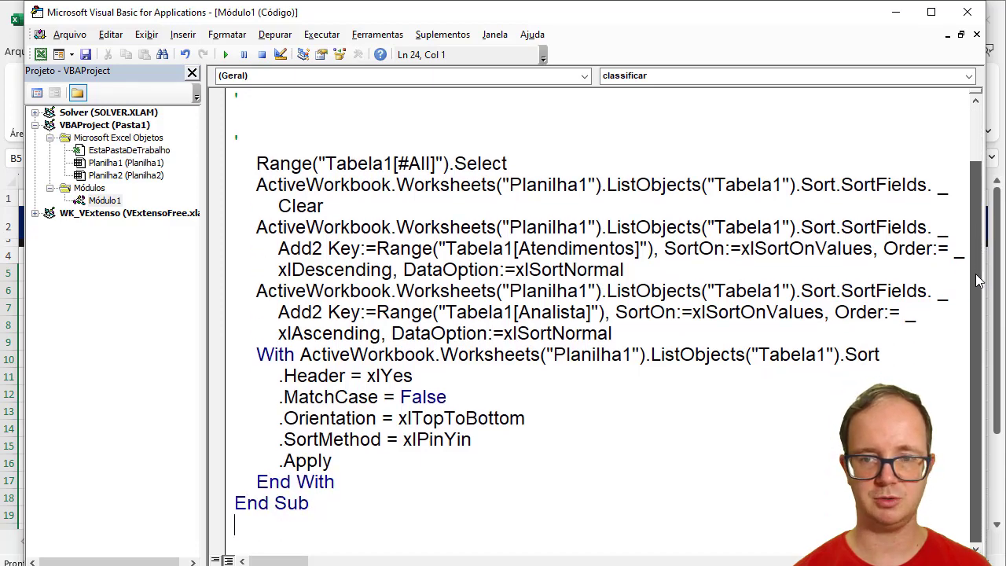
{"action": "mouse_move", "coordinate": [256, 163]}
{"action": "left_mouse_down"}
{"action": "mouse_move", "coordinate": [476, 210]}
{"action": "mouse_move", "coordinate": [627, 313]}
{"action": "mouse_move", "coordinate": [664, 437]}
{"action": "mouse_move", "coordinate": [665, 482]}
{"action": "left_mouse_up"}
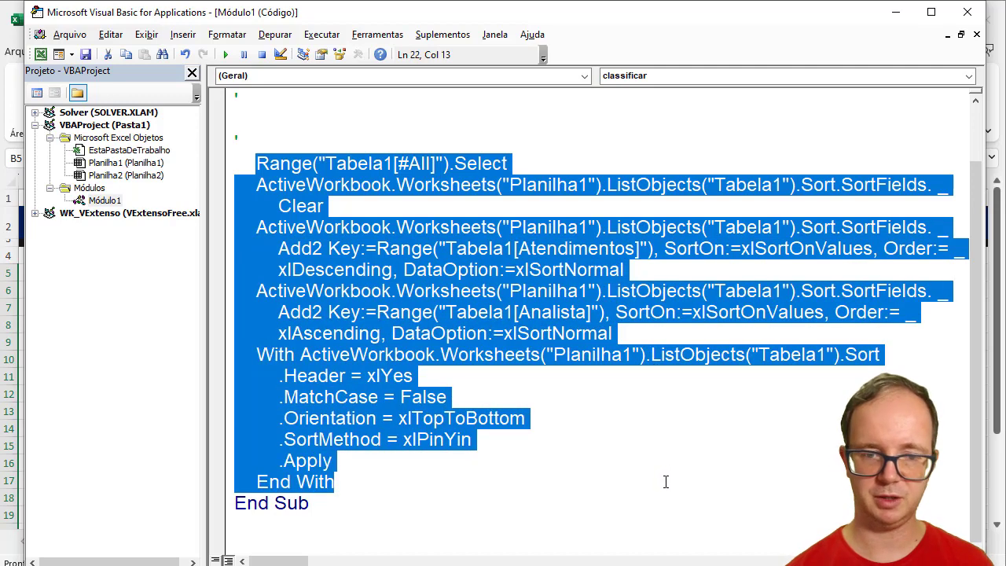
{"action": "left_click", "coordinate": [369, 486]}
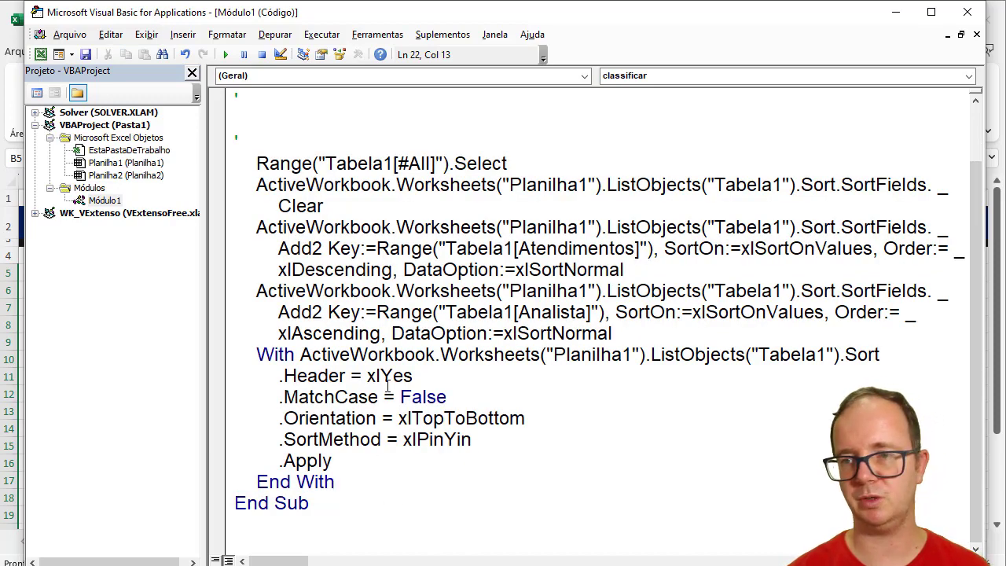
{"action": "scroll", "coordinate": [980, 148], "scroll_direction": "up", "scroll_amount": 1}
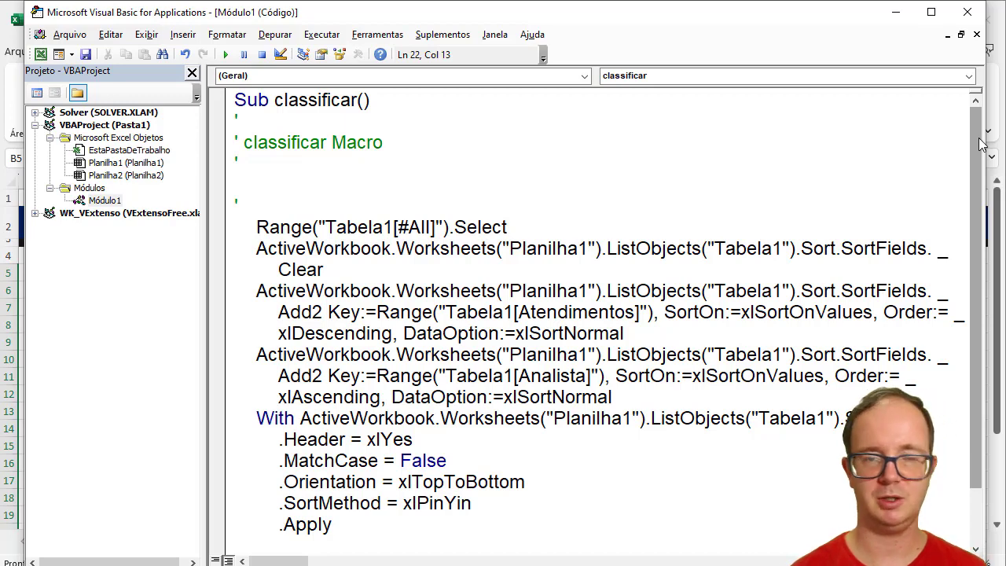
{"action": "left_click", "coordinate": [967, 14]}
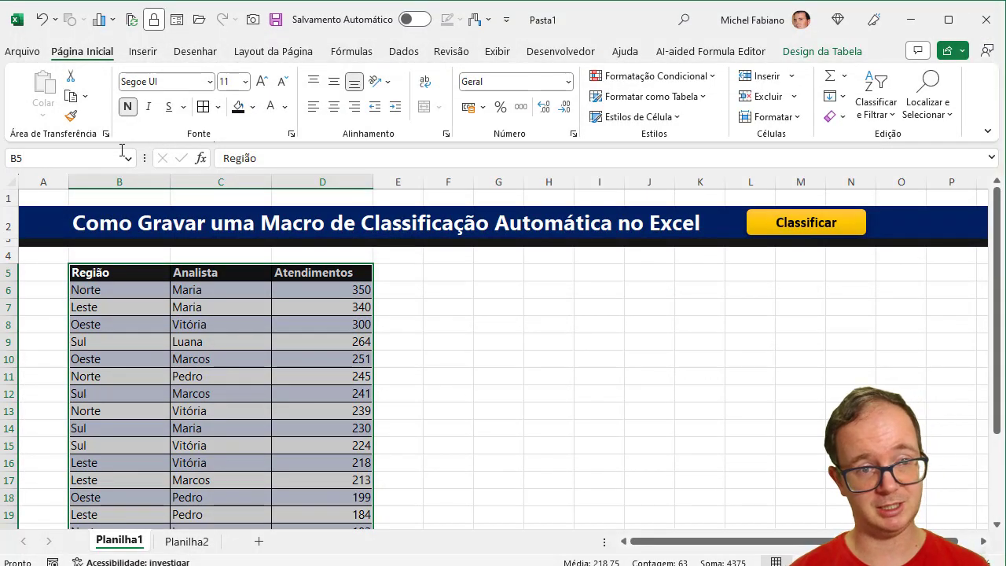
{"action": "left_click", "coordinate": [24, 52]}
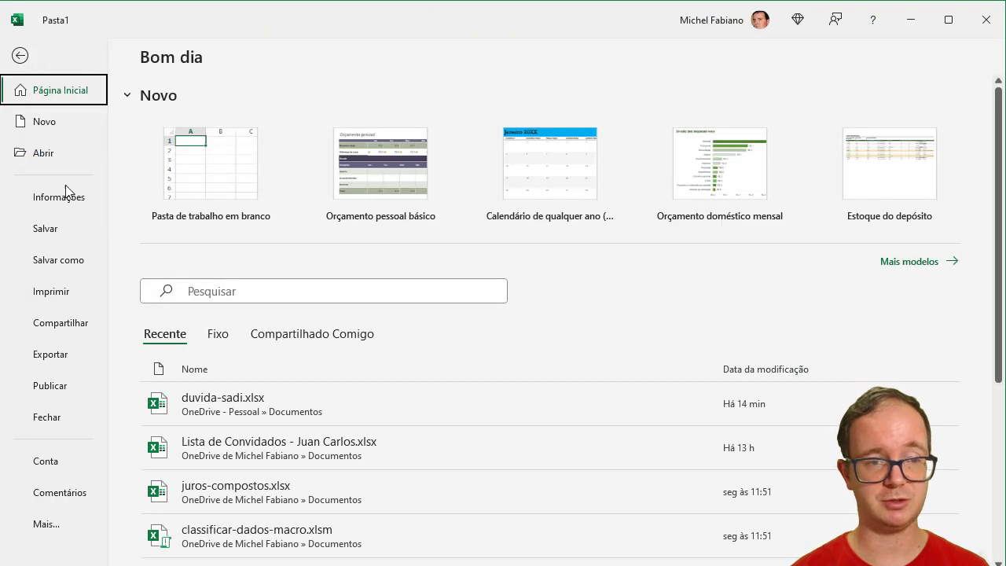
Save the workbook to OneDrive Documentos as macro-enabled Classificar-Automaticamente-com-Botão.xlsm
{"action": "left_click", "coordinate": [67, 260]}
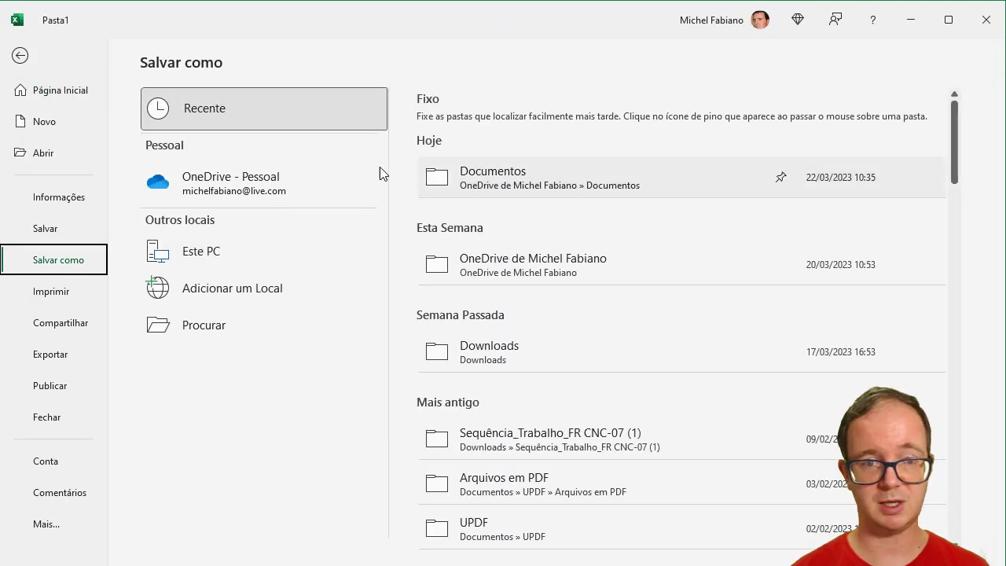
{"action": "left_click", "coordinate": [500, 179]}
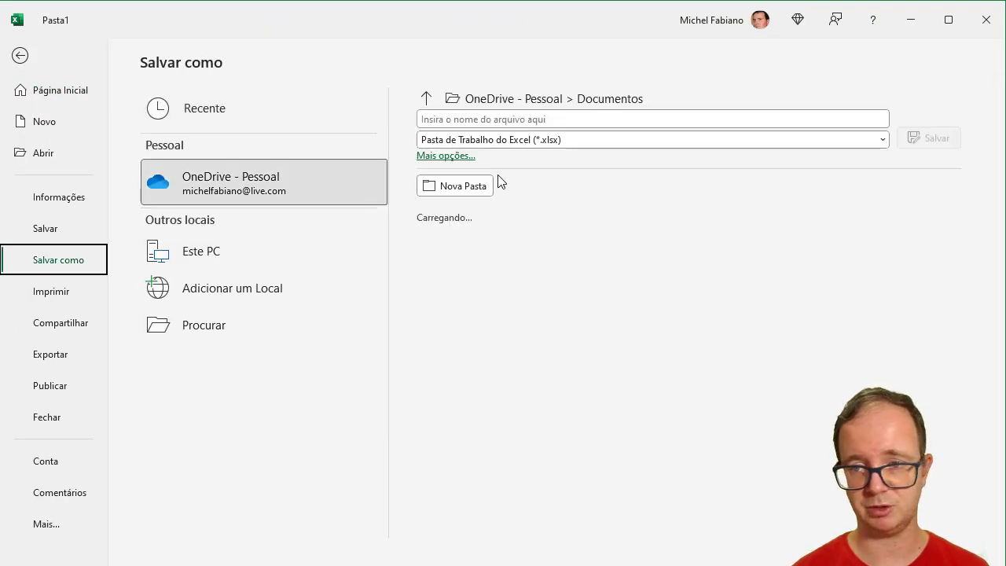
{"action": "left_click", "coordinate": [587, 140]}
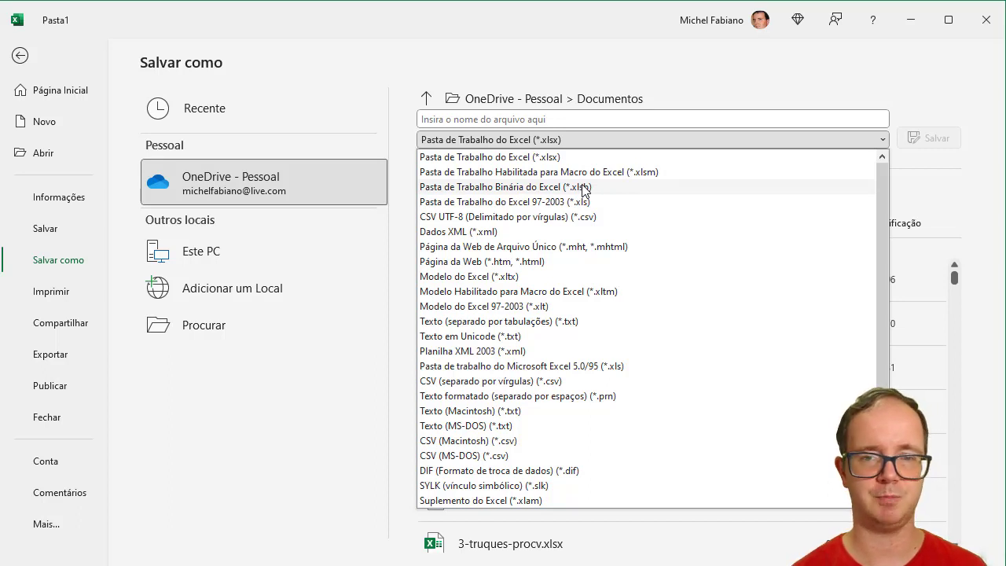
{"action": "left_click", "coordinate": [604, 172]}
{"action": "left_click", "coordinate": [578, 118]}
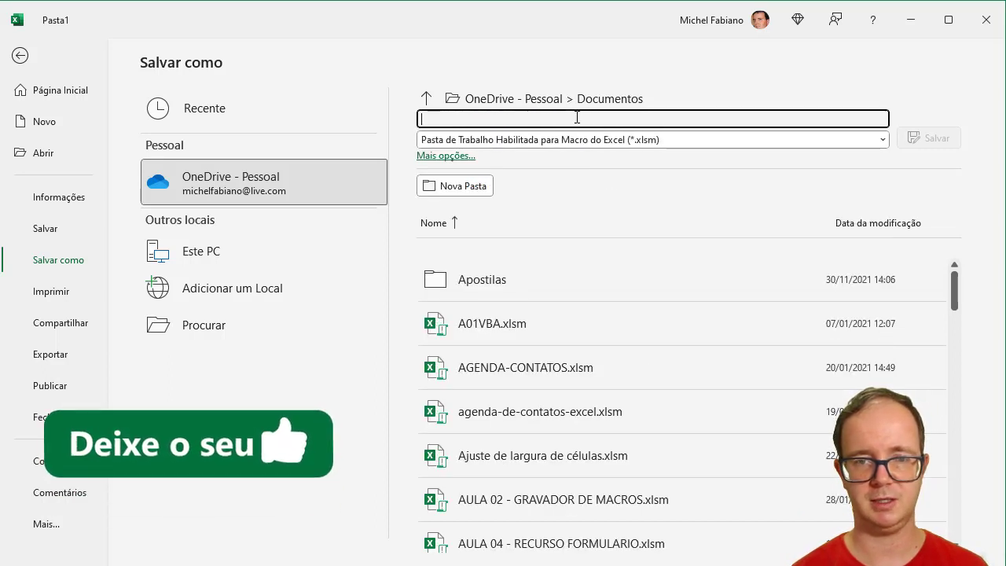
{"action": "type", "text": "Classifica"}
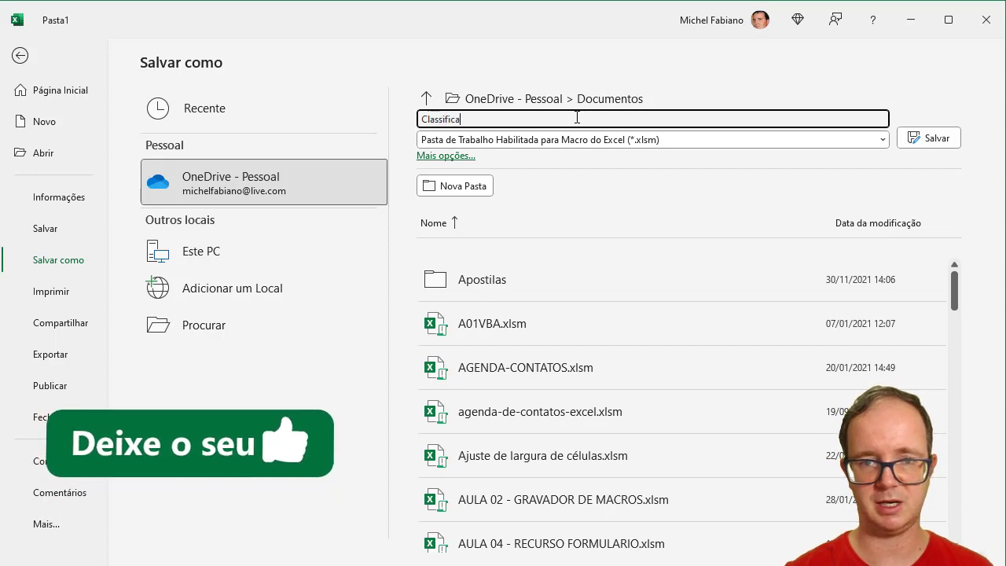
{"action": "type", "text": "r-Automaticamente-com-Botão"}
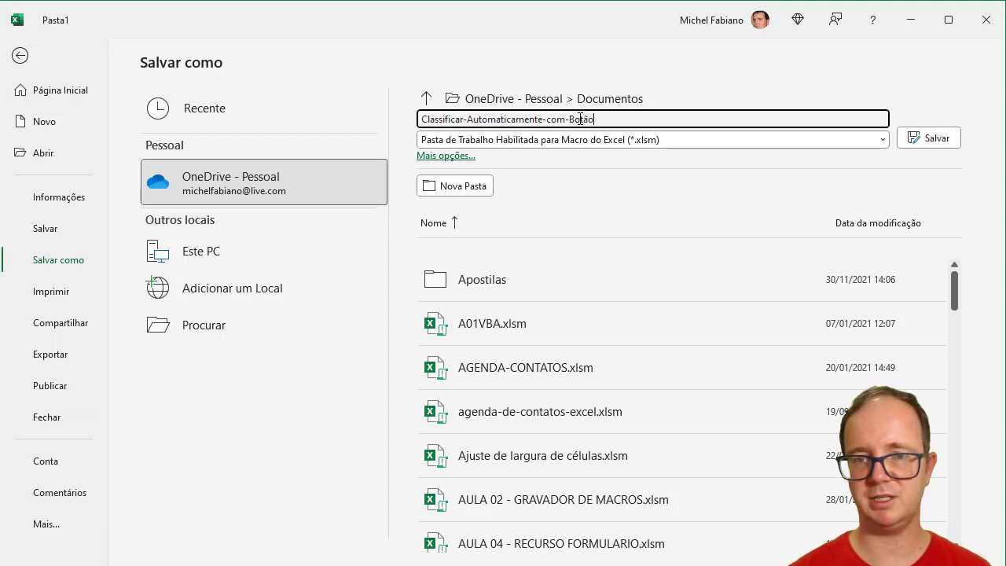
{"action": "left_click", "coordinate": [928, 139]}
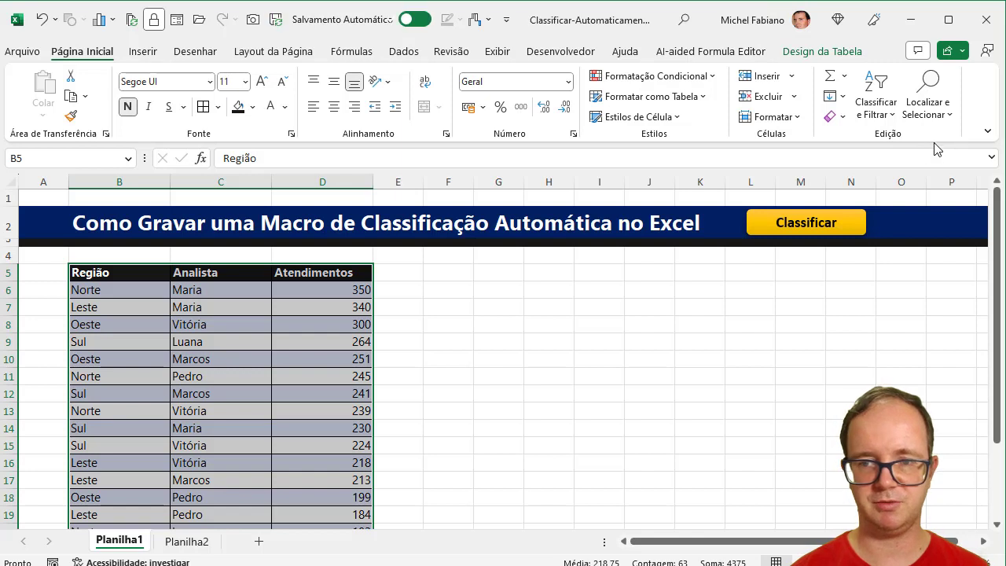